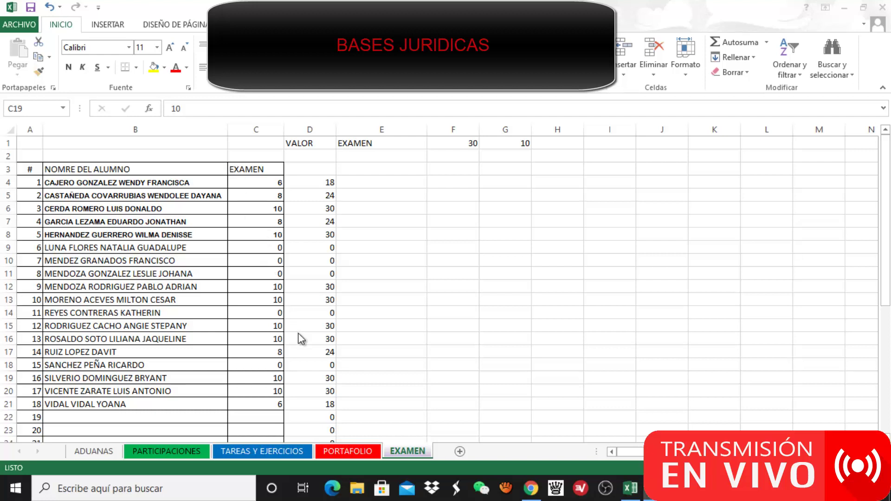
- On the TAREAS Y EJERCICIOS sheet, replace the label in cell X1 with "TAREAS Y EJERCICIOS"
{"action": "left_click", "coordinate": [357, 451]}
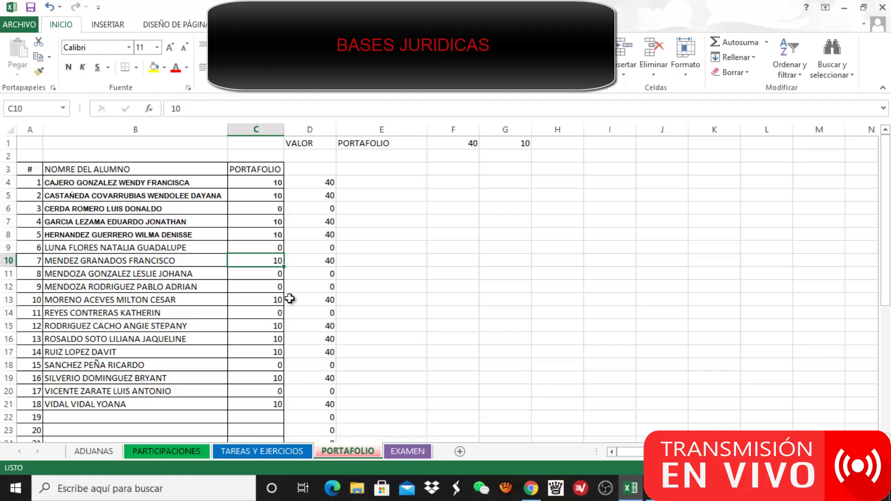
{"action": "left_click", "coordinate": [270, 450]}
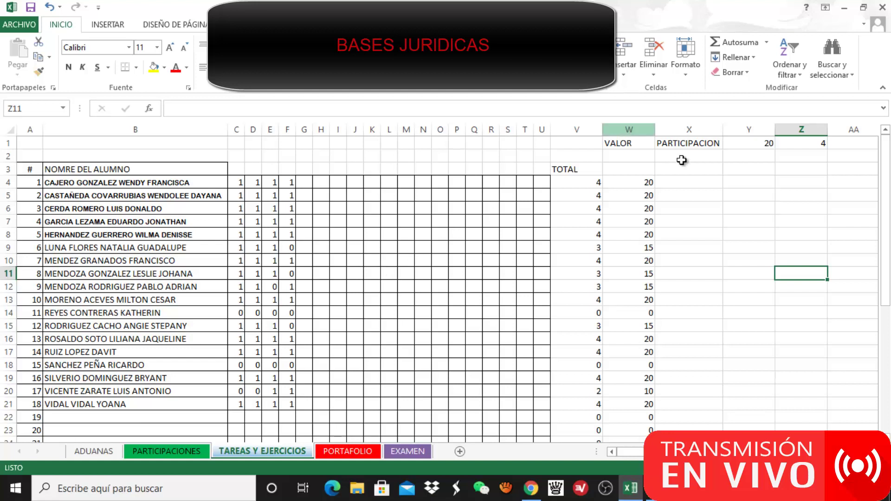
{"action": "left_click", "coordinate": [704, 144]}
{"action": "key", "text": "BackSpace"}
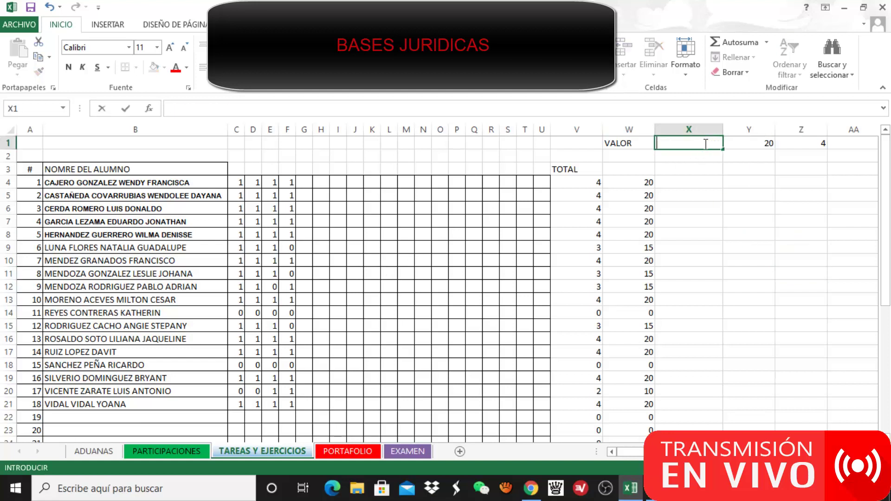
{"action": "type", "text": "TAREAS Y E"}
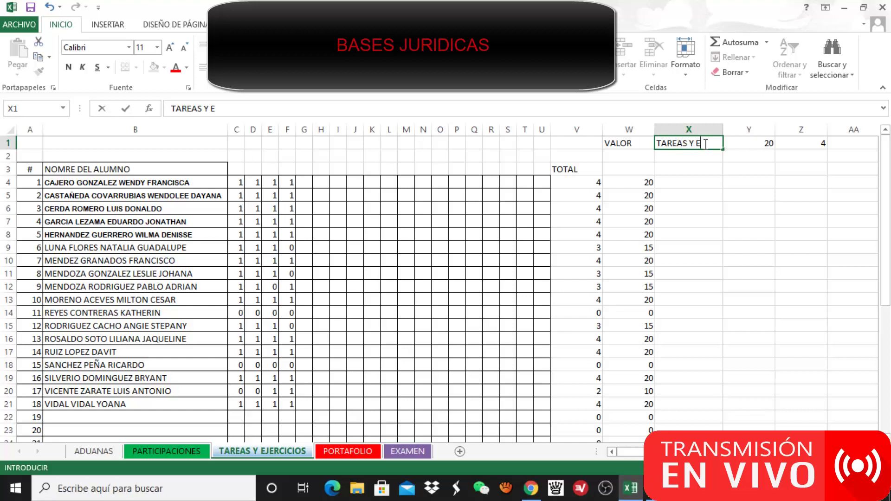
{"action": "type", "text": "JERCICIOS"}
{"action": "key", "text": "Return"}
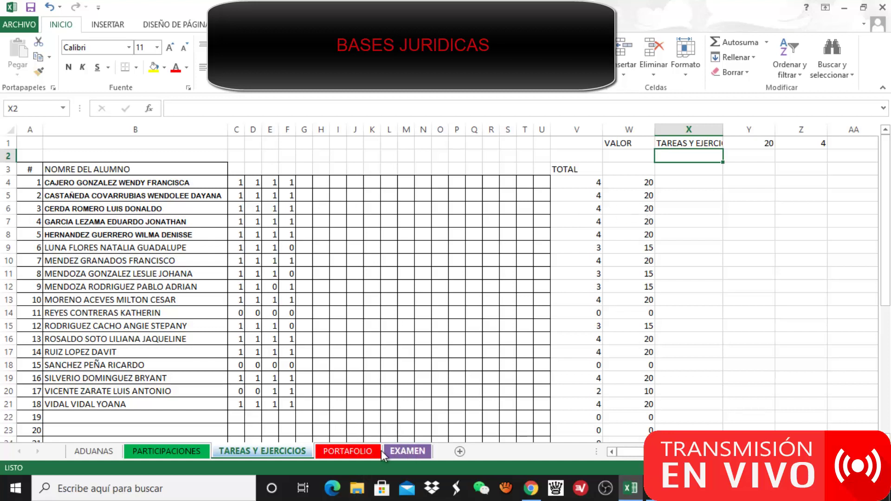
- Review the scores on the PORTAFOLIO, EXAMEN and PARTICIPACIONES sheets, ending on TAREAS Y EJERCICIOS
{"action": "left_click", "coordinate": [361, 450]}
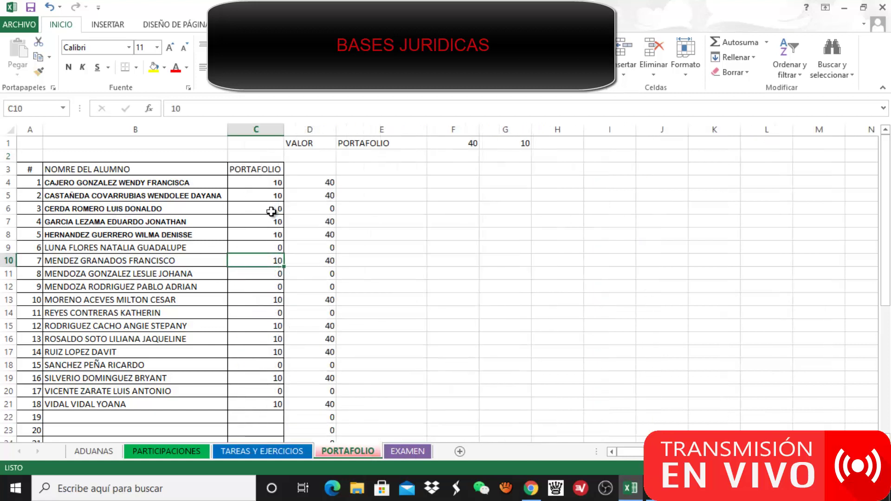
{"action": "left_click", "coordinate": [409, 450]}
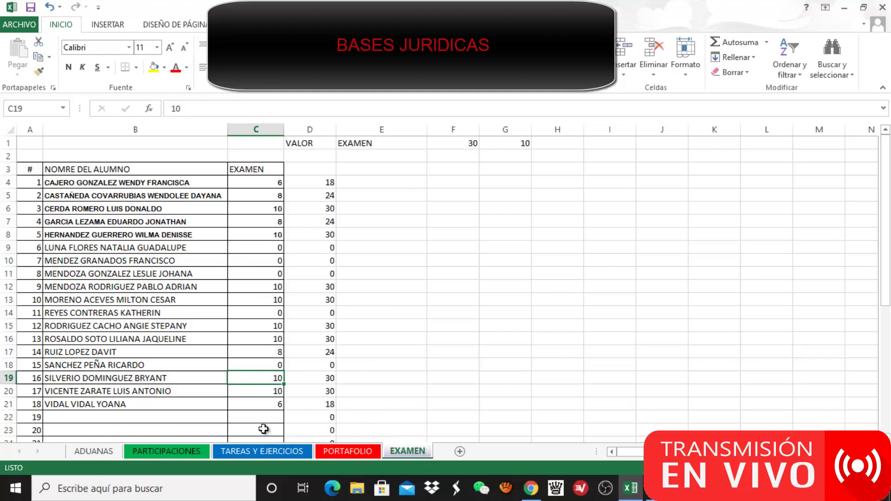
{"action": "left_click", "coordinate": [280, 449]}
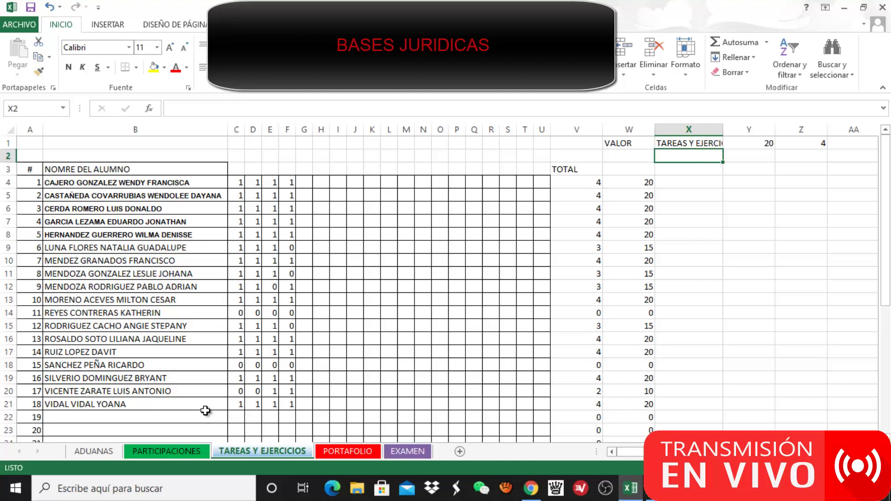
{"action": "left_click", "coordinate": [172, 447]}
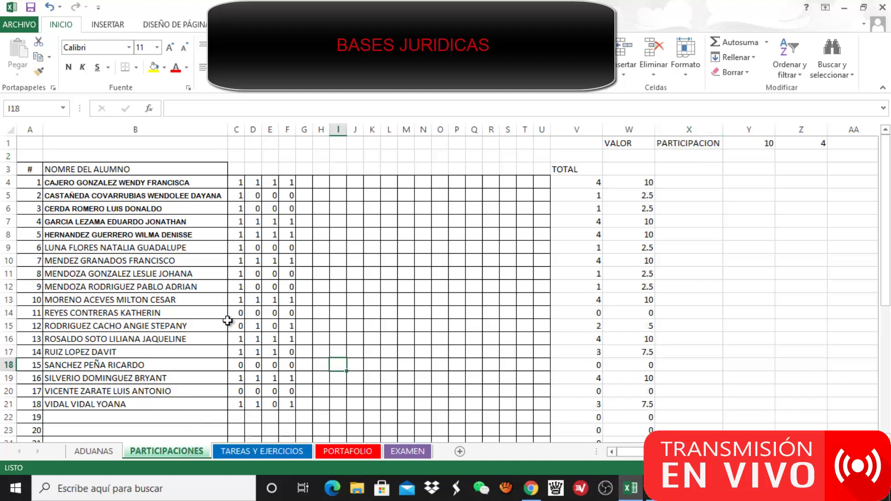
{"action": "left_click", "coordinate": [289, 448]}
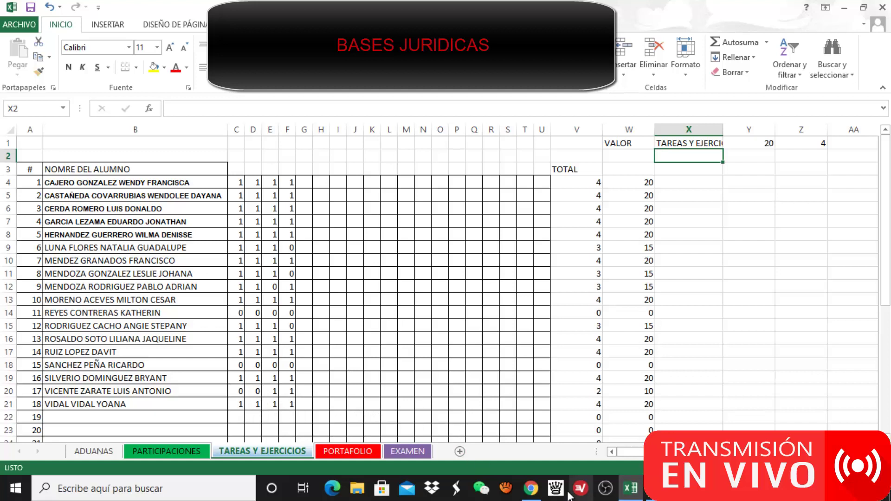
- Switch to Google Classroom in Chrome, view the student submissions for Tarea 4#, and return to the Excel workbook
{"action": "left_click", "coordinate": [531, 490]}
{"action": "scroll", "coordinate": [314, 225], "scroll_direction": "down", "scroll_amount": 2}
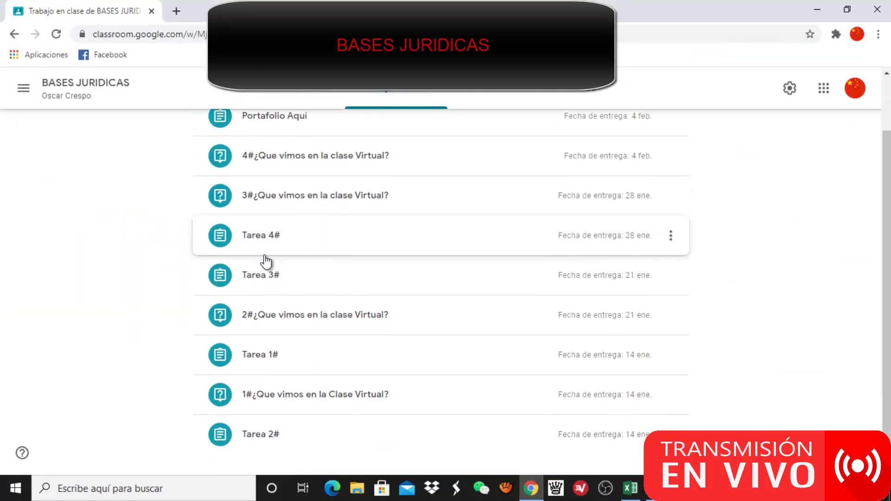
{"action": "left_click", "coordinate": [264, 243]}
{"action": "left_click", "coordinate": [510, 331]}
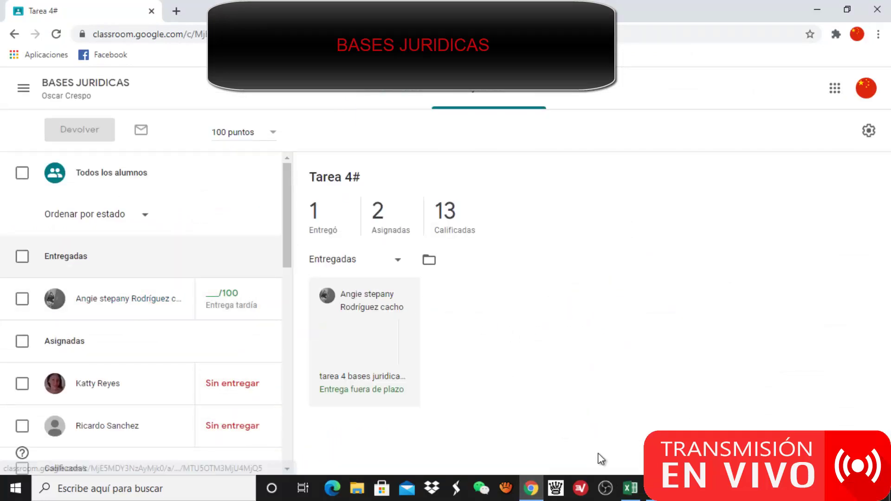
{"action": "left_click", "coordinate": [629, 488]}
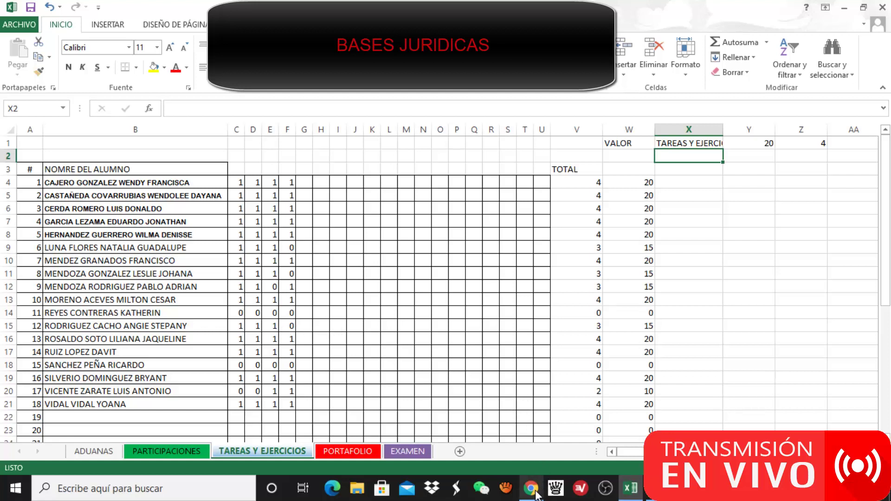
- Compare the weighted scores across the PARTICIPACIONES, TAREAS Y EJERCICIOS, PORTAFOLIO and EXAMEN sheets, returning to PARTICIPACIONES
{"action": "left_click", "coordinate": [164, 452]}
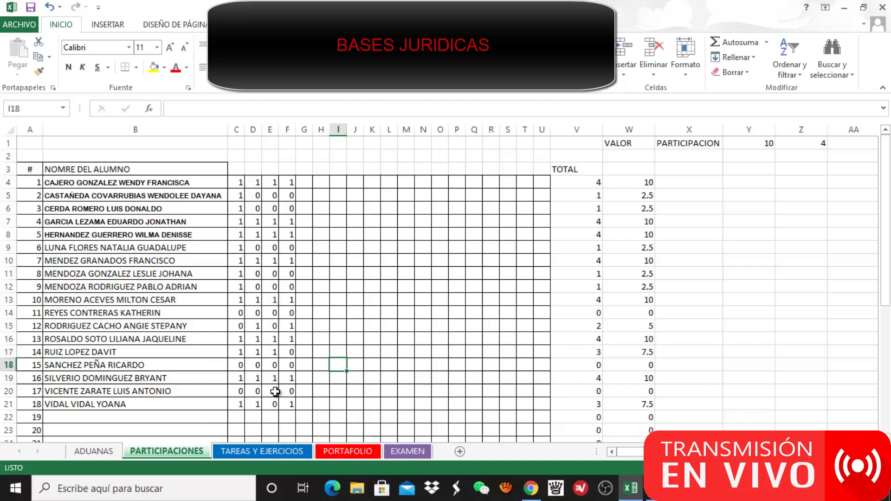
{"action": "left_click", "coordinate": [250, 451]}
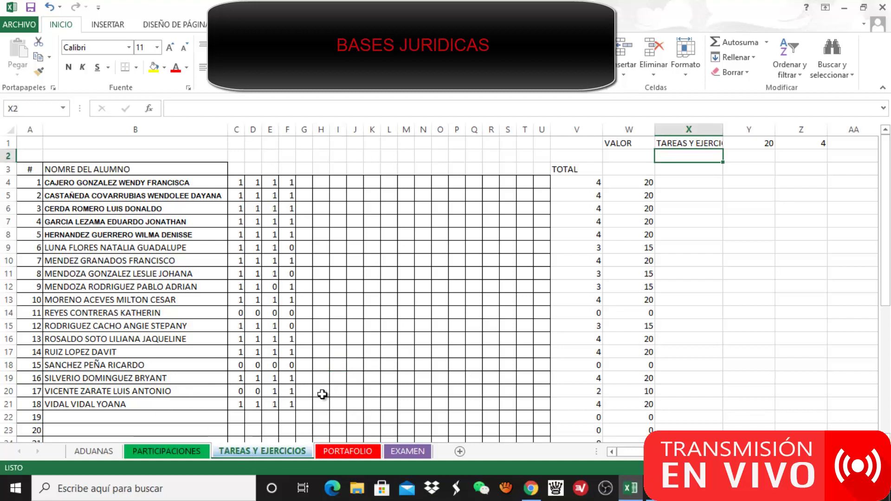
{"action": "left_click", "coordinate": [346, 452]}
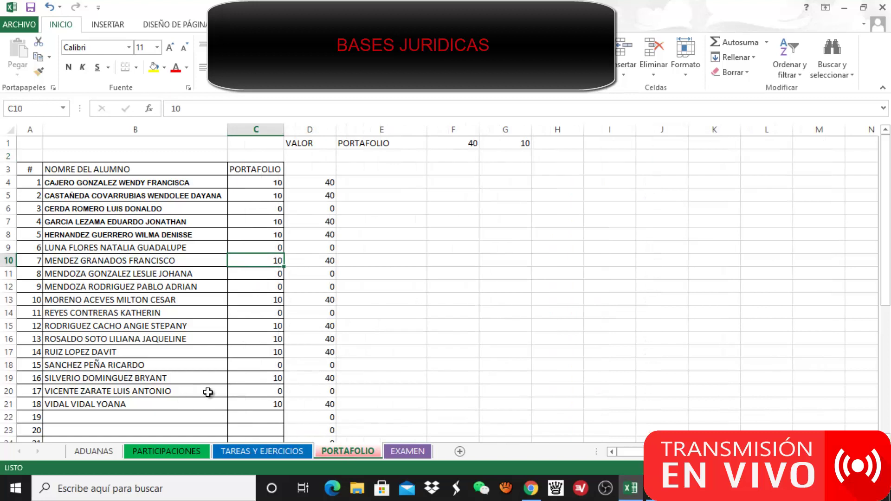
{"action": "left_click", "coordinate": [407, 451]}
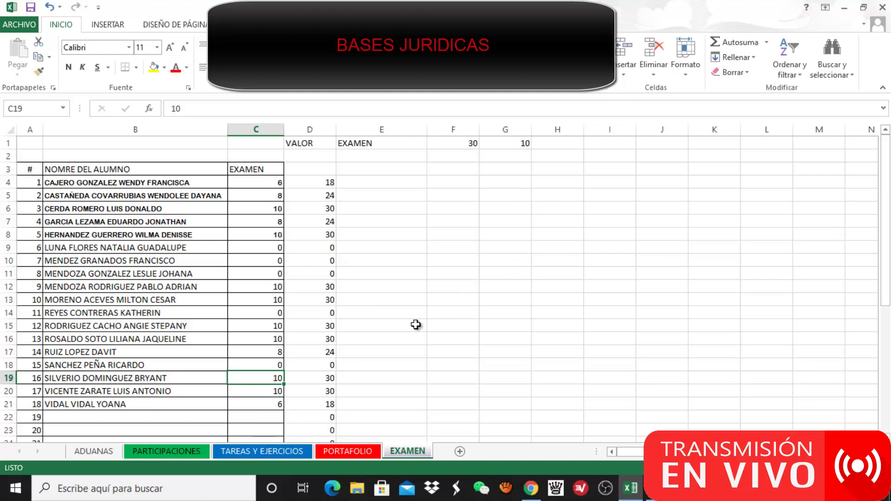
{"action": "left_click", "coordinate": [354, 453]}
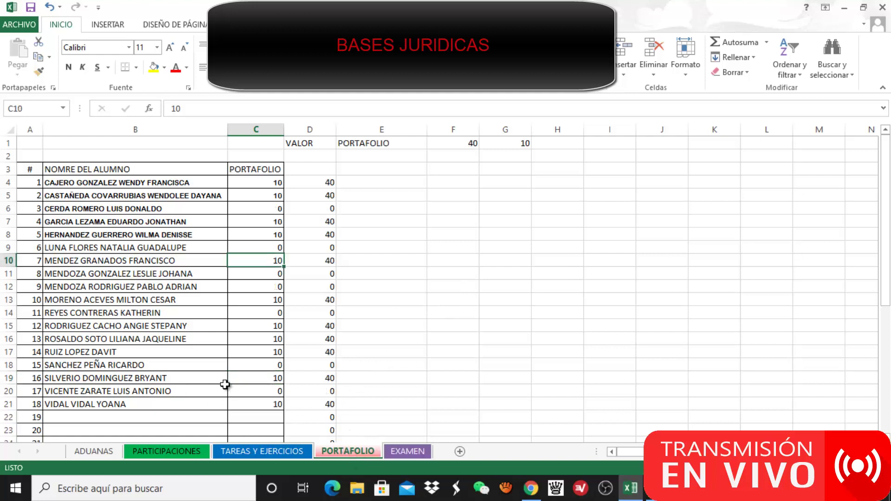
{"action": "left_click", "coordinate": [233, 451]}
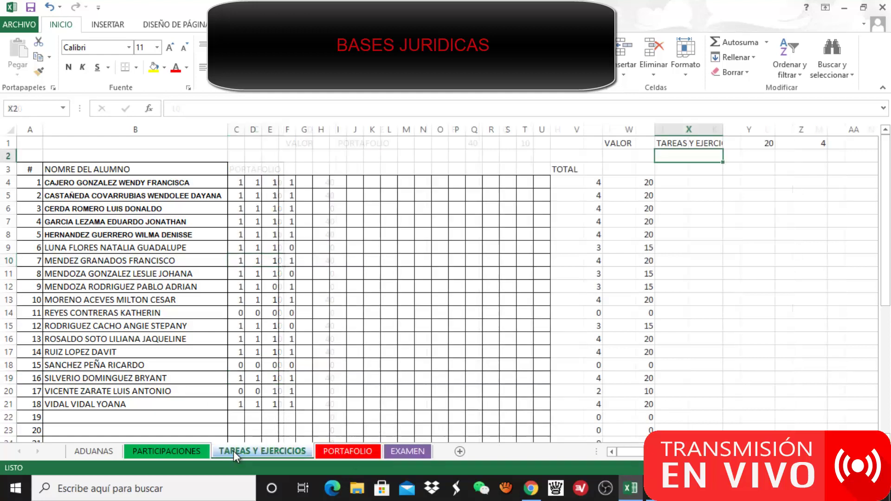
{"action": "left_click", "coordinate": [175, 450]}
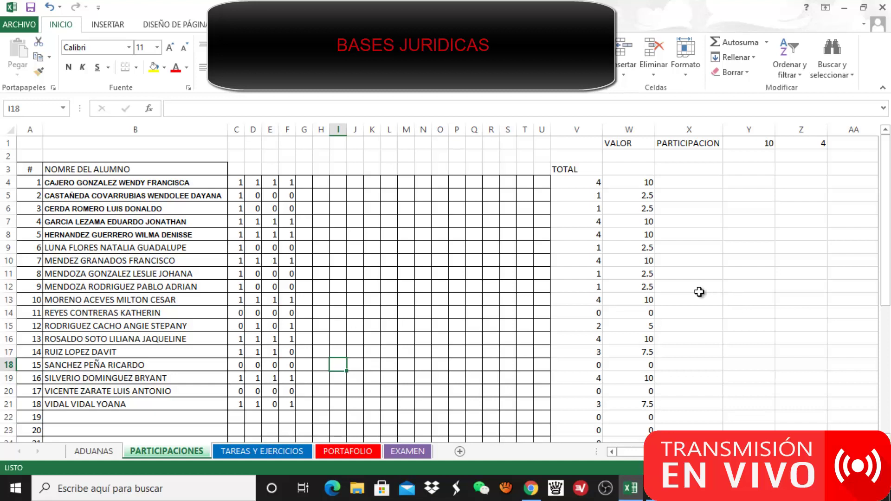
- On the ADUANAS sheet, examine the class work, homework, project, exam and final grade entries of student number 9 in row 17
{"action": "left_click", "coordinate": [100, 452]}
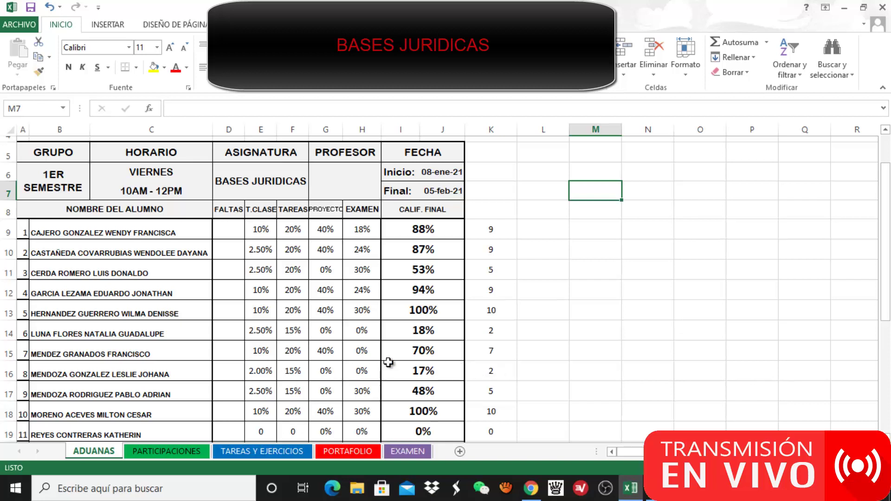
{"action": "left_click", "coordinate": [547, 372]}
{"action": "key", "text": "Down"}
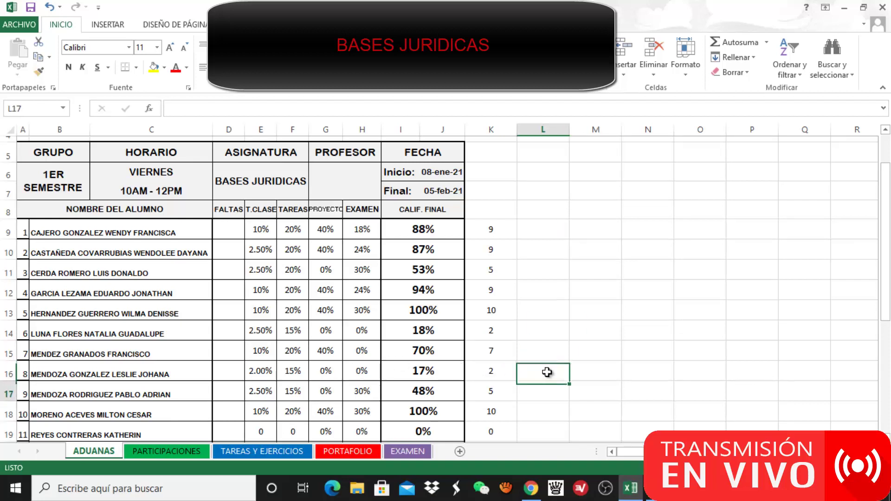
{"action": "key", "text": "Left"}
{"action": "key", "text": "Left"}
{"action": "key", "text": "Left"}
{"action": "key", "text": "Left"}
{"action": "key", "text": "Left"}
{"action": "key", "text": "Left"}
{"action": "key", "text": "Left"}
{"action": "key", "text": "Left"}
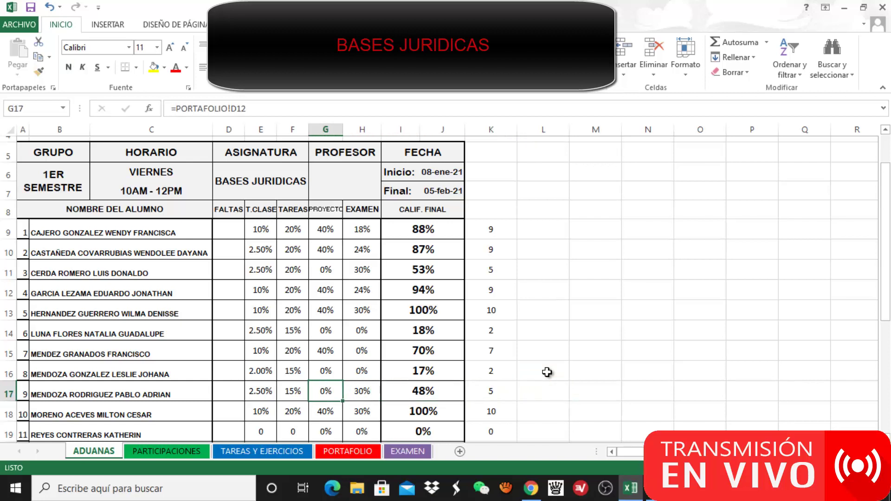
{"action": "key", "text": "Left"}
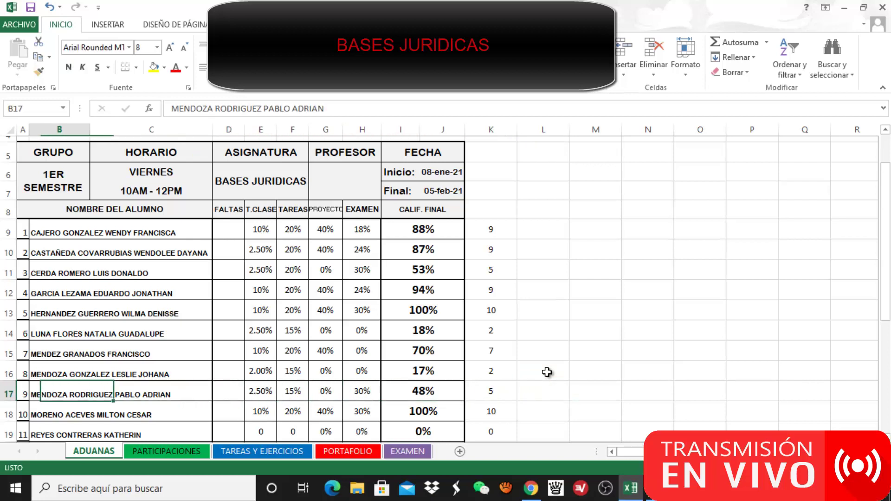
{"action": "key", "text": "Right"}
{"action": "key", "text": "Right"}
{"action": "key", "text": "Right"}
{"action": "key", "text": "Right"}
{"action": "key", "text": "Right"}
{"action": "key", "text": "Right"}
{"action": "key", "text": "Right"}
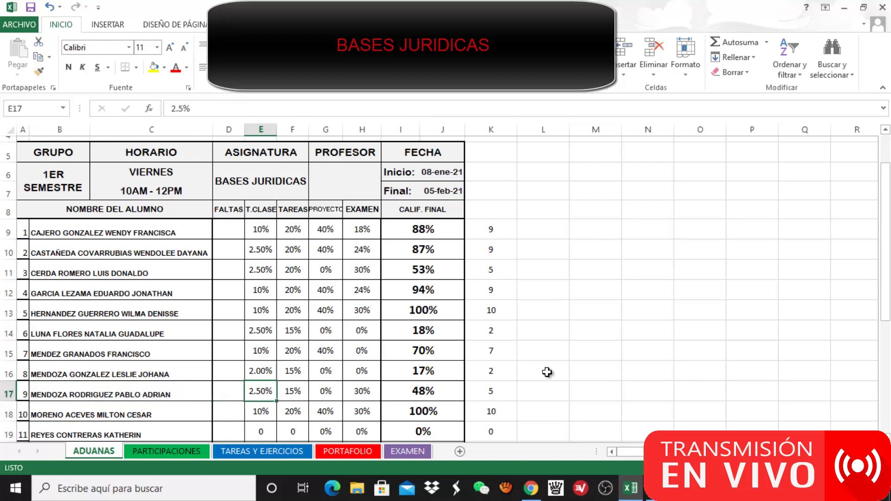
{"action": "key", "text": "Left"}
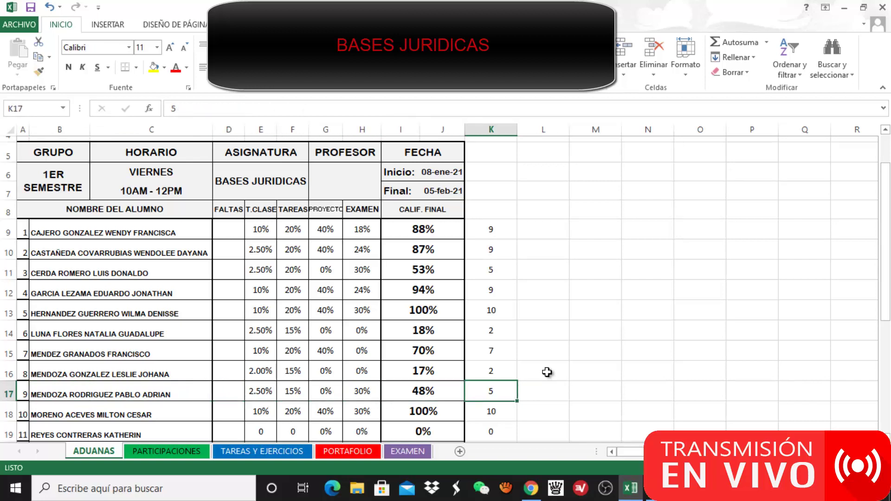
{"action": "key", "text": "Left"}
{"action": "key", "text": "Left"}
{"action": "key", "text": "Left"}
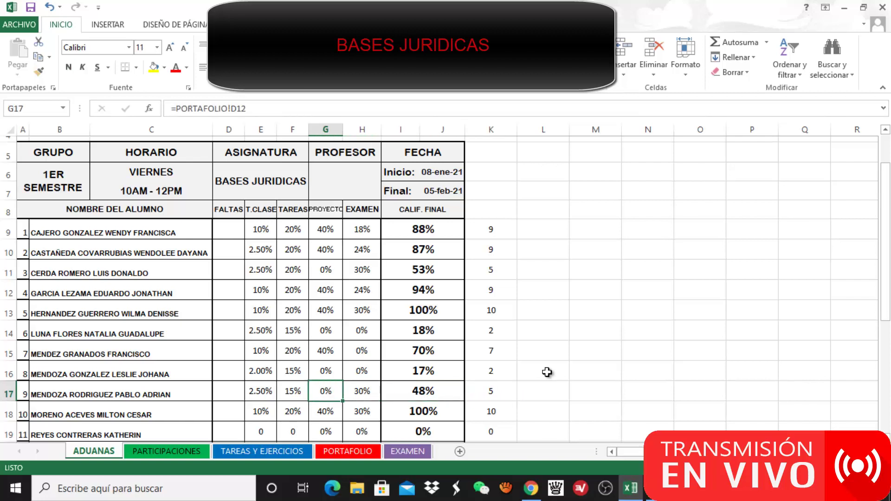
{"action": "key", "text": "Left"}
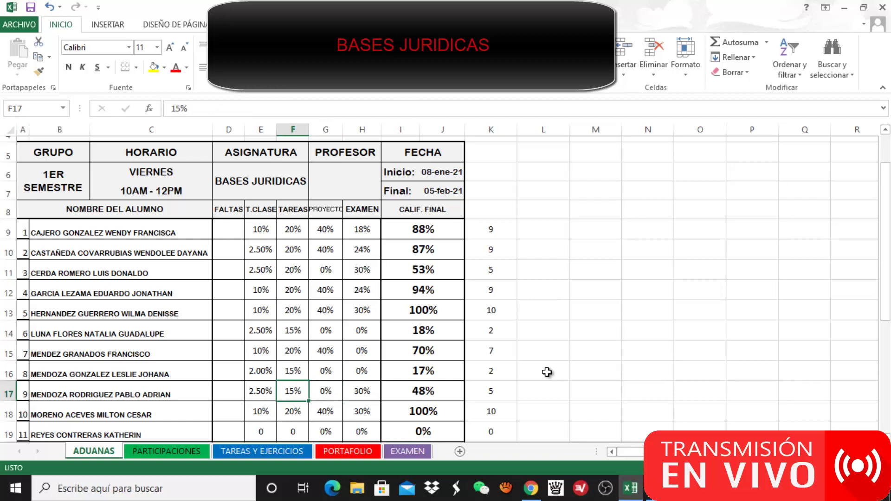
{"action": "key", "text": "Left"}
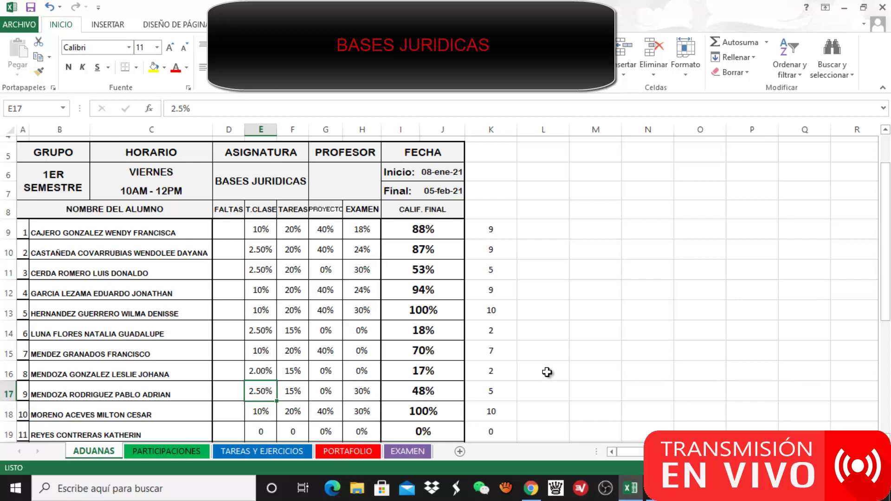
{"action": "key", "text": "Left"}
{"action": "key", "text": "Left"}
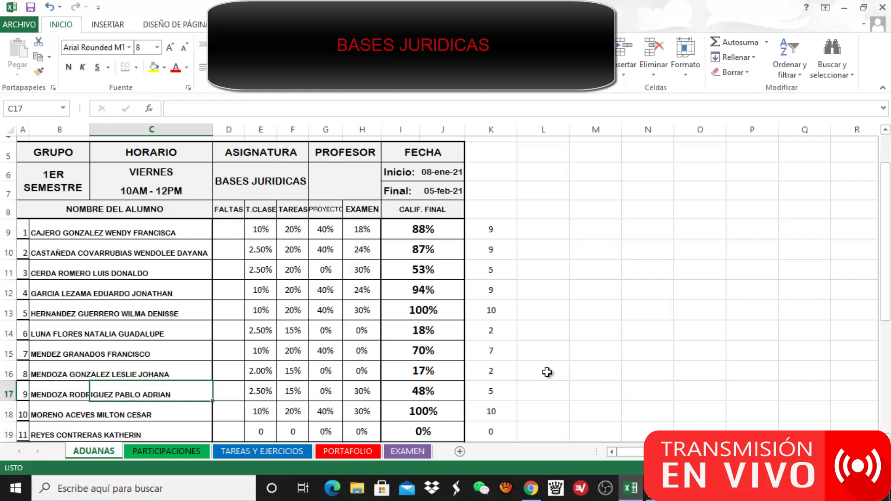
- Examine the grade breakdown and final grade of student number 10 in row 18
{"action": "key", "text": "Down"}
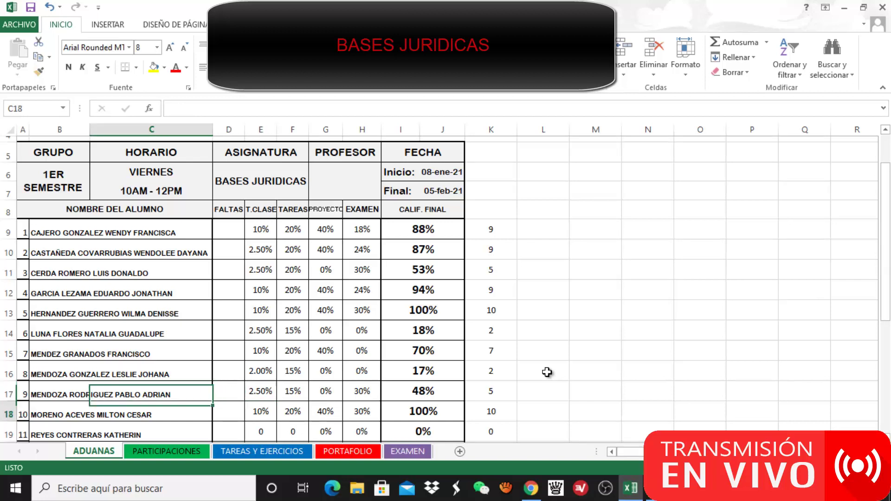
{"action": "key", "text": "Left"}
{"action": "key", "text": "Right"}
{"action": "key", "text": "Right"}
{"action": "key", "text": "Right"}
{"action": "key", "text": "Right"}
{"action": "key", "text": "Right"}
{"action": "key", "text": "Right"}
{"action": "key", "text": "Right"}
{"action": "key", "text": "Right"}
{"action": "key", "text": "Right"}
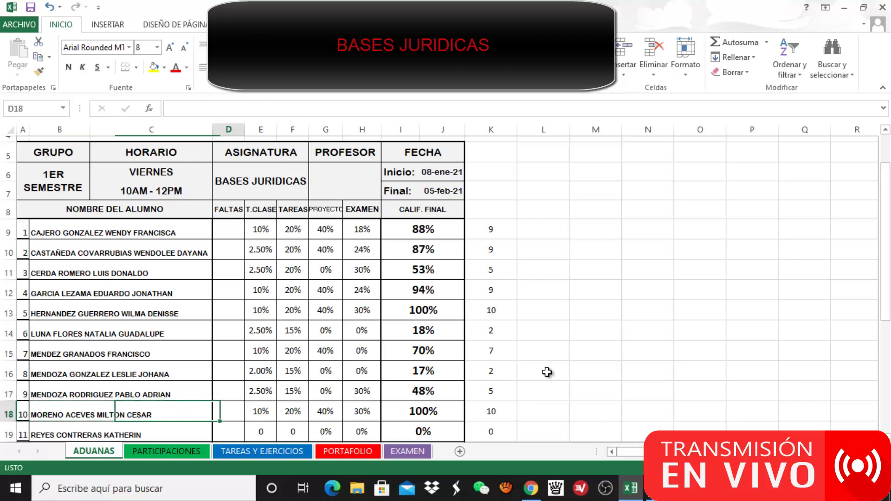
{"action": "key", "text": "Left"}
{"action": "key", "text": "Left"}
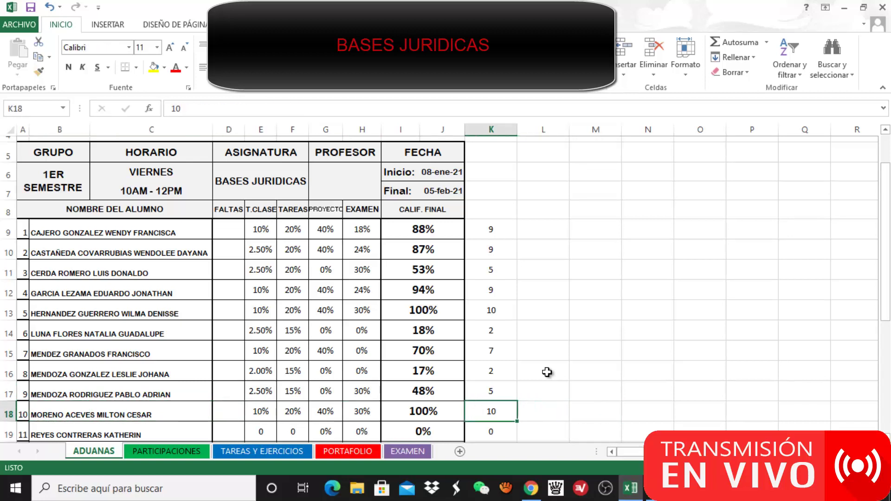
- Examine the grade breakdown of student number 12 in row 20, from the final grade back toward the student's name
{"action": "key", "text": "Right"}
{"action": "key", "text": "Down"}
{"action": "key", "text": "Down"}
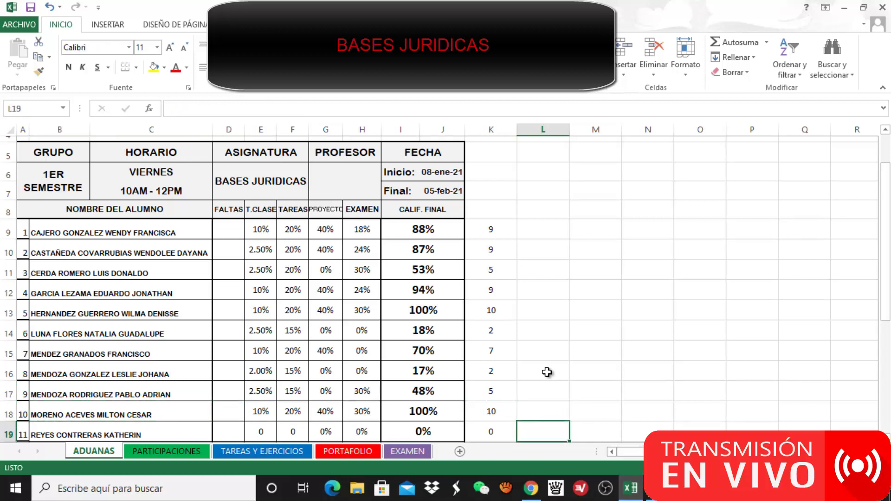
{"action": "key", "text": "Left"}
{"action": "key", "text": "Left"}
{"action": "key", "text": "Left"}
{"action": "key", "text": "Left"}
{"action": "key", "text": "Left"}
{"action": "key", "text": "Left"}
{"action": "key", "text": "Left"}
{"action": "key", "text": "Left"}
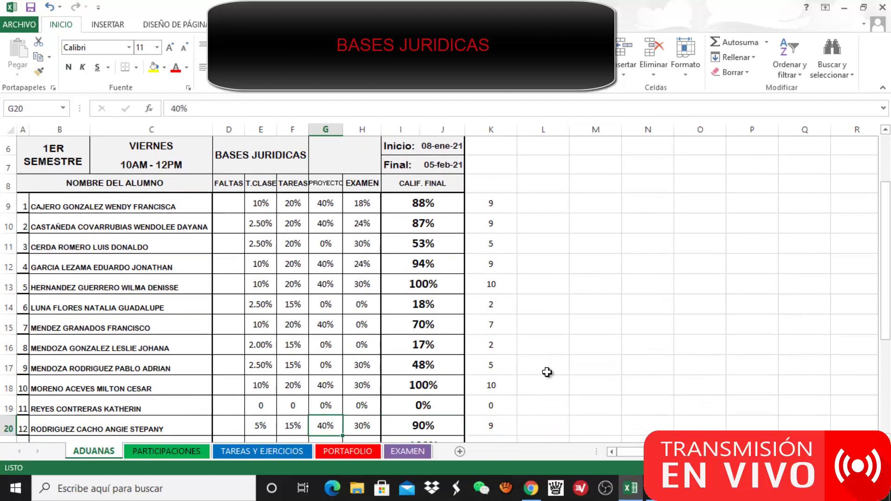
- Examine the partial scores and final grade of student number 11 in row 19
{"action": "key", "text": "Up"}
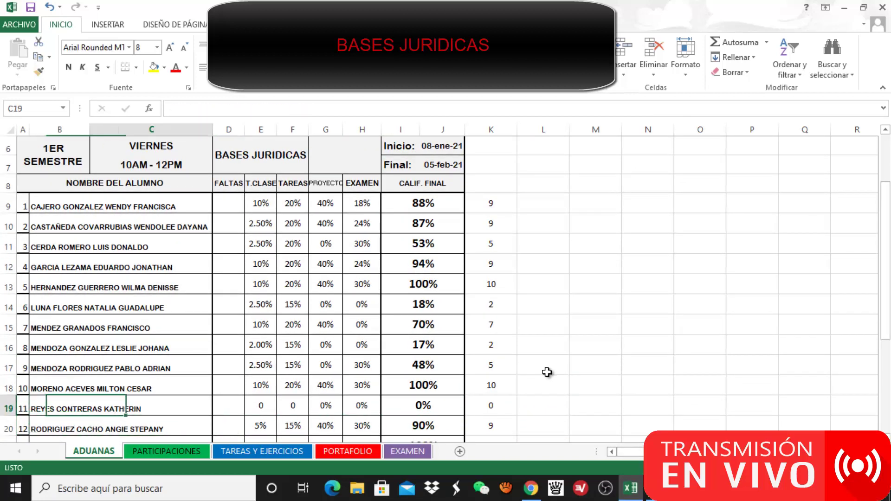
{"action": "key", "text": "Right"}
{"action": "key", "text": "Right"}
{"action": "key", "text": "Right"}
{"action": "key", "text": "Right"}
{"action": "key", "text": "Right"}
{"action": "key", "text": "Right"}
{"action": "key", "text": "Right"}
{"action": "key", "text": "Right"}
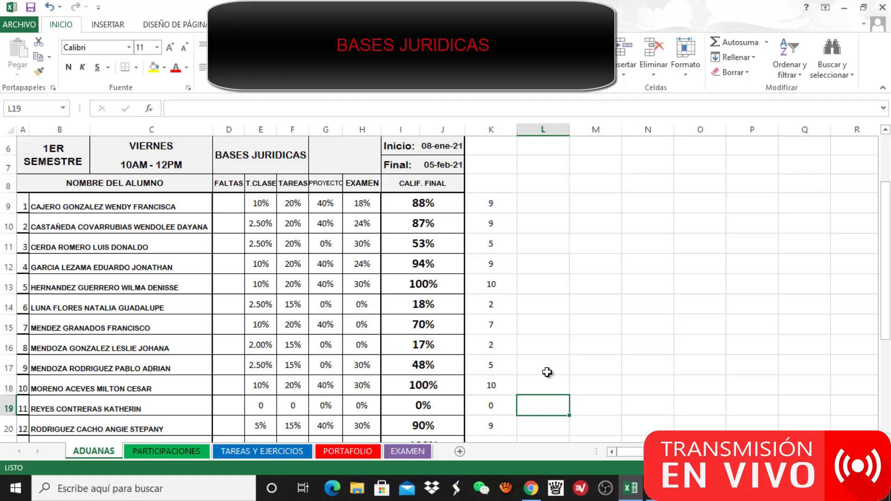
- Go back over the grade breakdown of student number 12 in row 20, through to the rounded grade in column K
{"action": "key", "text": "Down"}
{"action": "key", "text": "Left"}
{"action": "key", "text": "Left"}
{"action": "key", "text": "Left"}
{"action": "key", "text": "Left"}
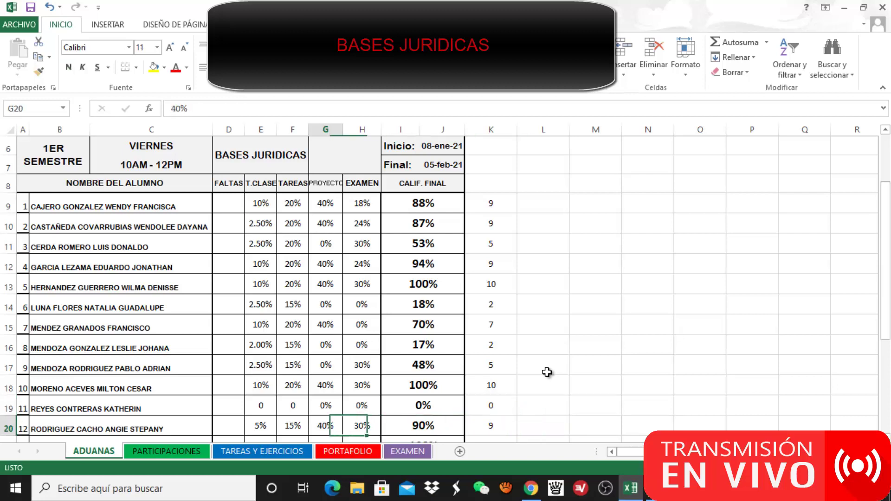
{"action": "key", "text": "Left"}
{"action": "key", "text": "Left"}
{"action": "key", "text": "Left"}
{"action": "key", "text": "Right"}
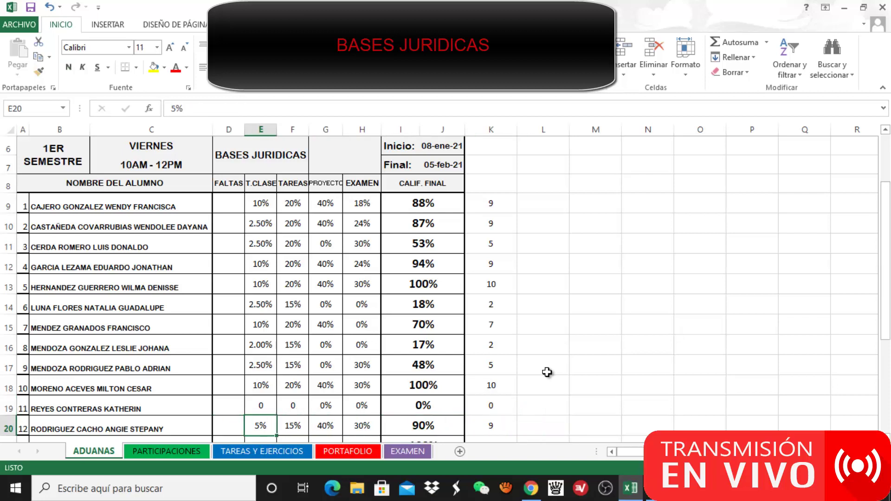
{"action": "key", "text": "Left"}
{"action": "key", "text": "Left"}
{"action": "key", "text": "Left"}
{"action": "key", "text": "Right"}
{"action": "key", "text": "Right"}
{"action": "key", "text": "Right"}
{"action": "key", "text": "Right"}
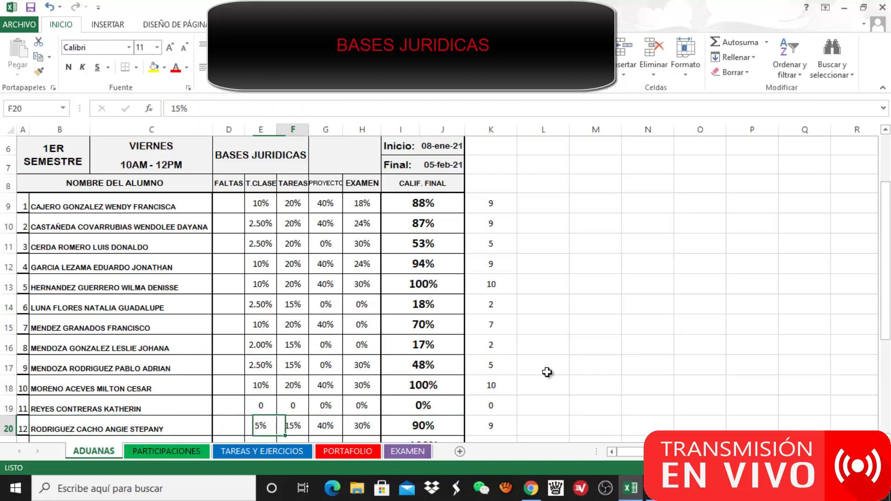
{"action": "key", "text": "Right"}
{"action": "key", "text": "Right"}
{"action": "key", "text": "Right"}
{"action": "key", "text": "Right"}
{"action": "key", "text": "Right"}
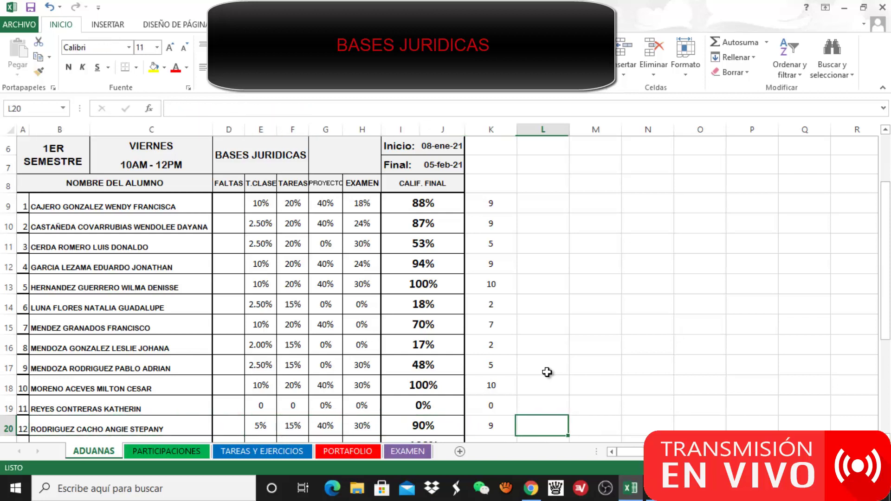
- Examine the class work, homework, project, exam and final grade entries of student number 13 in row 21
{"action": "key", "text": "Down"}
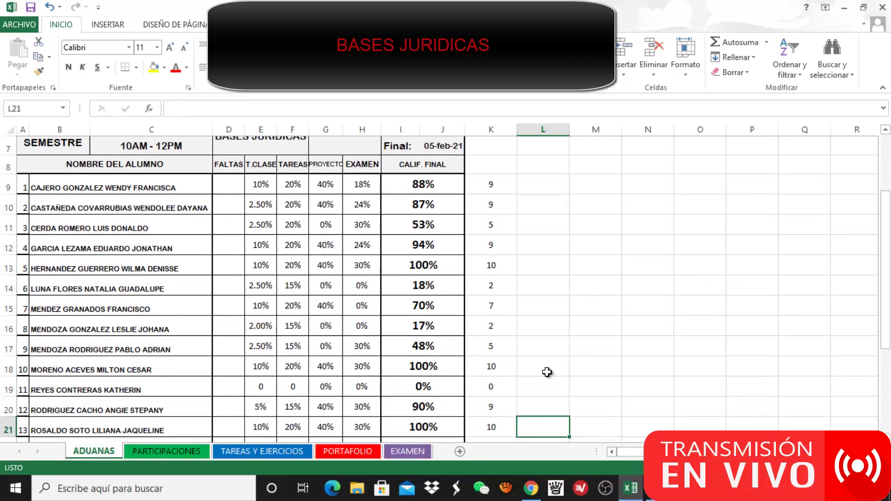
{"action": "key", "text": "Left"}
{"action": "key", "text": "Left"}
{"action": "key", "text": "Left"}
{"action": "key", "text": "Left"}
{"action": "key", "text": "Left"}
{"action": "key", "text": "Left"}
{"action": "key", "text": "Left"}
{"action": "key", "text": "Left"}
{"action": "key", "text": "Left"}
{"action": "key", "text": "Left"}
{"action": "key", "text": "Right"}
{"action": "key", "text": "Right"}
{"action": "key", "text": "Right"}
{"action": "key", "text": "Right"}
{"action": "key", "text": "Right"}
{"action": "key", "text": "Right"}
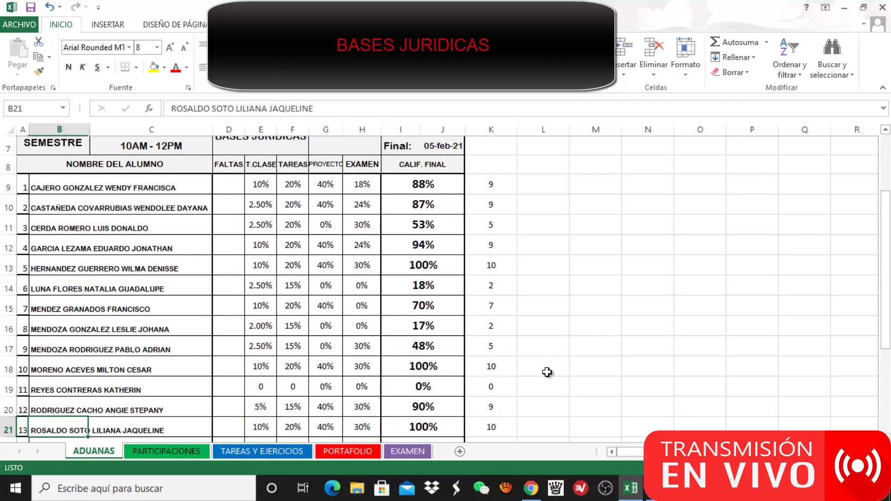
{"action": "key", "text": "Right"}
{"action": "key", "text": "Right"}
{"action": "key", "text": "Right"}
{"action": "key", "text": "Right"}
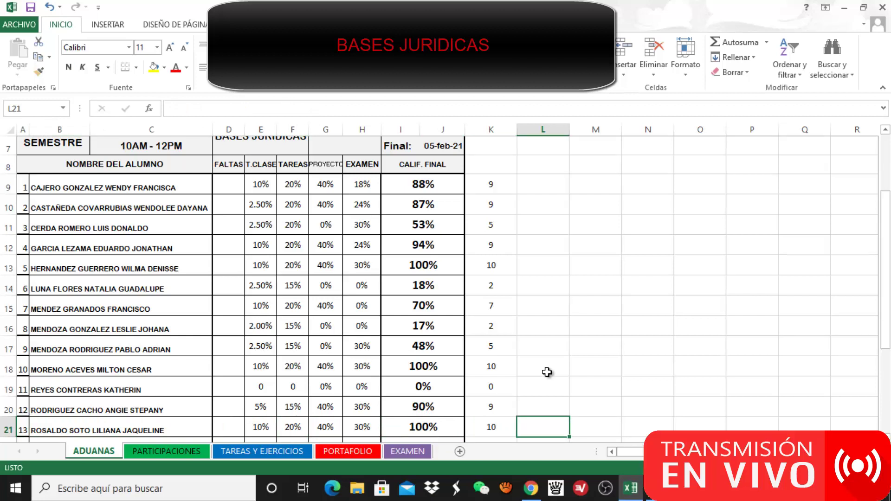
- Examine the partial scores and rounded final grade of student number 14 in row 22
{"action": "key", "text": "Down"}
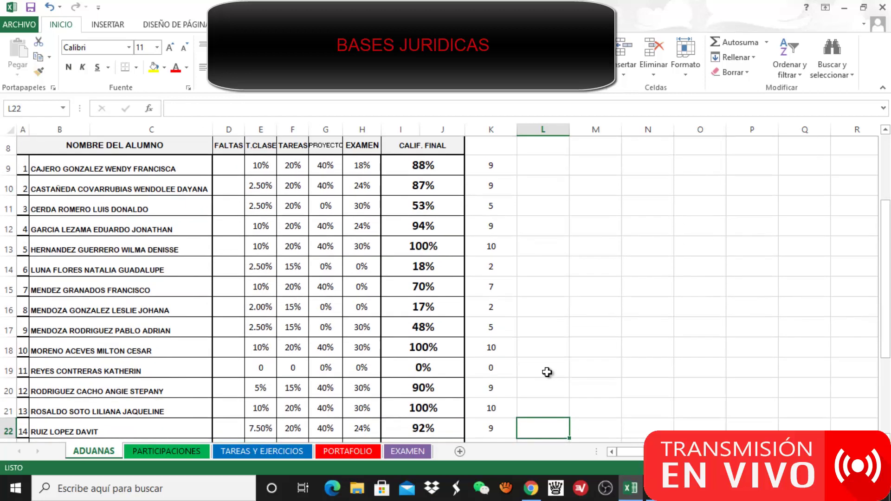
{"action": "key", "text": "Left"}
{"action": "key", "text": "Left"}
{"action": "key", "text": "Left"}
{"action": "key", "text": "Left"}
{"action": "key", "text": "Left"}
{"action": "key", "text": "Left"}
{"action": "key", "text": "Left"}
{"action": "key", "text": "Left"}
{"action": "key", "text": "Left"}
{"action": "key", "text": "Left"}
{"action": "key", "text": "Right"}
{"action": "key", "text": "Right"}
{"action": "key", "text": "Right"}
{"action": "key", "text": "Right"}
{"action": "key", "text": "Right"}
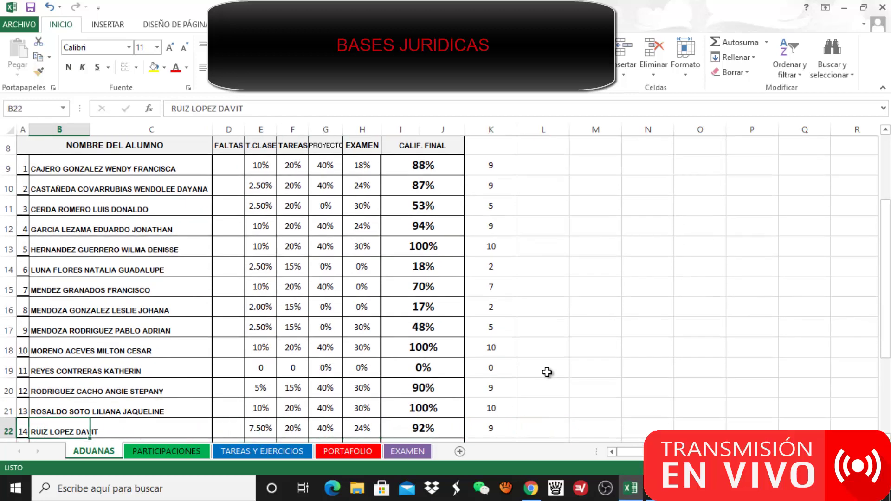
{"action": "key", "text": "Right"}
{"action": "key", "text": "Right"}
{"action": "key", "text": "Right"}
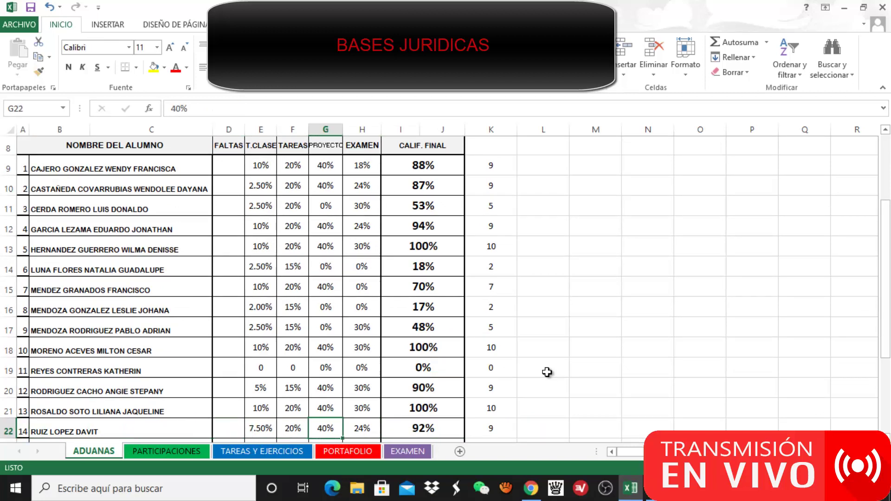
{"action": "key", "text": "Right"}
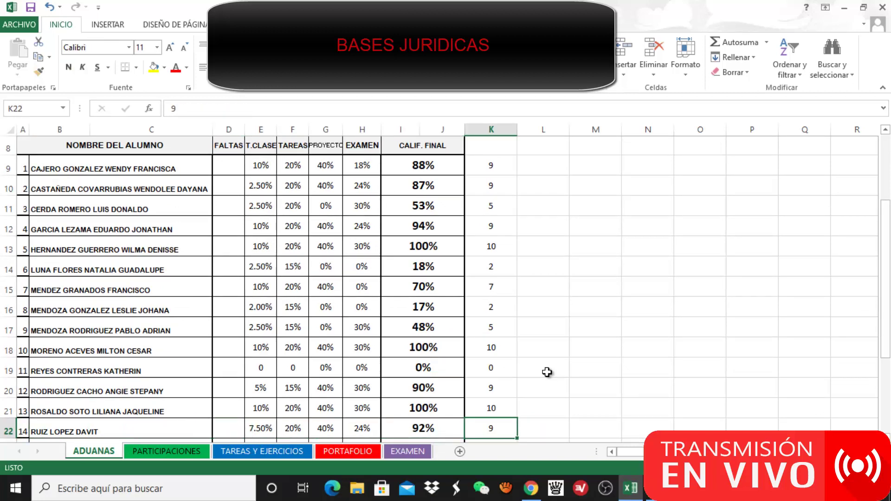
- Recheck student number 14's scores in row 22, from the exam back to class work and across to the final grade
{"action": "key", "text": "Left"}
{"action": "key", "text": "Left"}
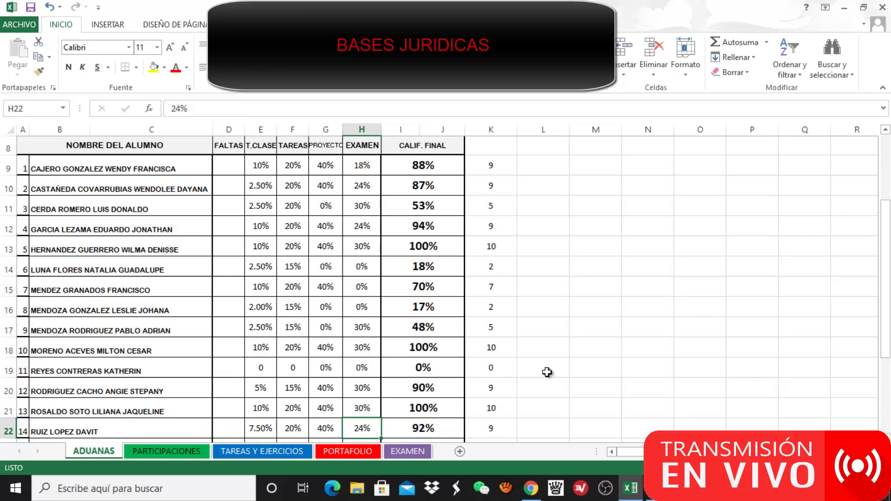
{"action": "key", "text": "Left"}
{"action": "key", "text": "Left"}
{"action": "key", "text": "Left"}
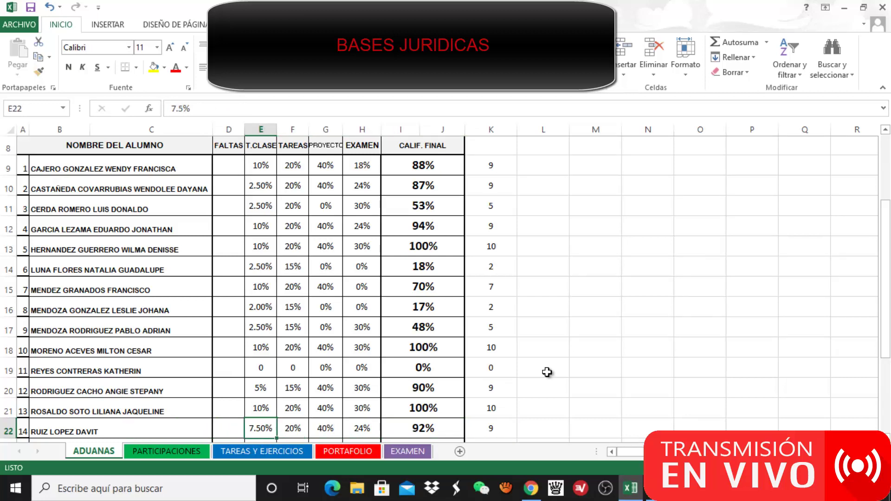
{"action": "key", "text": "Right"}
{"action": "key", "text": "Right"}
{"action": "key", "text": "Right"}
{"action": "key", "text": "Right"}
{"action": "key", "text": "Right"}
{"action": "key", "text": "Right"}
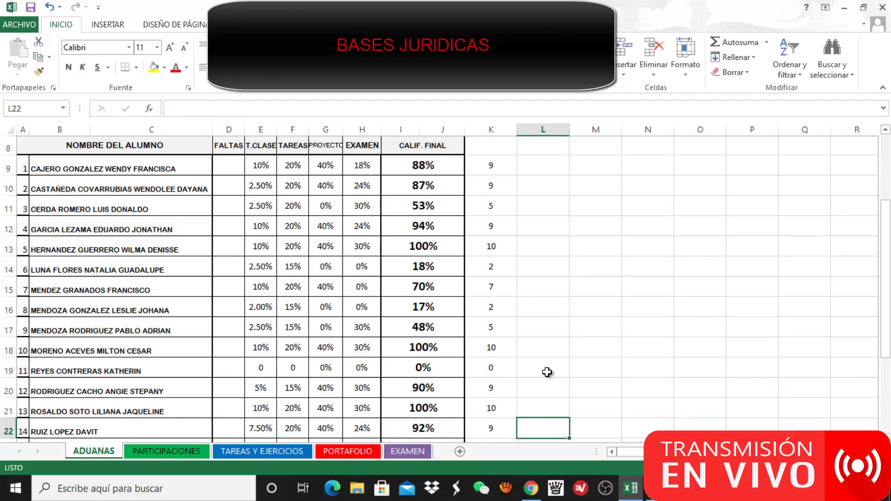
- Examine the grade breakdown and rounded final grade of student number 15 in row 23
{"action": "key", "text": "Down"}
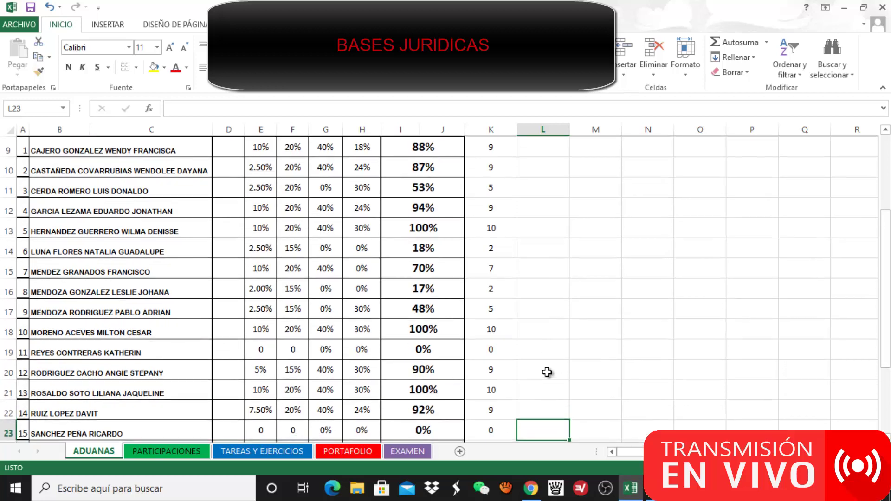
{"action": "key", "text": "Left"}
{"action": "key", "text": "Left"}
{"action": "key", "text": "Left"}
{"action": "key", "text": "Left"}
{"action": "key", "text": "Left"}
{"action": "key", "text": "Left"}
{"action": "key", "text": "Left"}
{"action": "key", "text": "Left"}
{"action": "key", "text": "Left"}
{"action": "key", "text": "Right"}
{"action": "key", "text": "Right"}
{"action": "key", "text": "Right"}
{"action": "key", "text": "Right"}
{"action": "key", "text": "Right"}
{"action": "key", "text": "Right"}
{"action": "key", "text": "Right"}
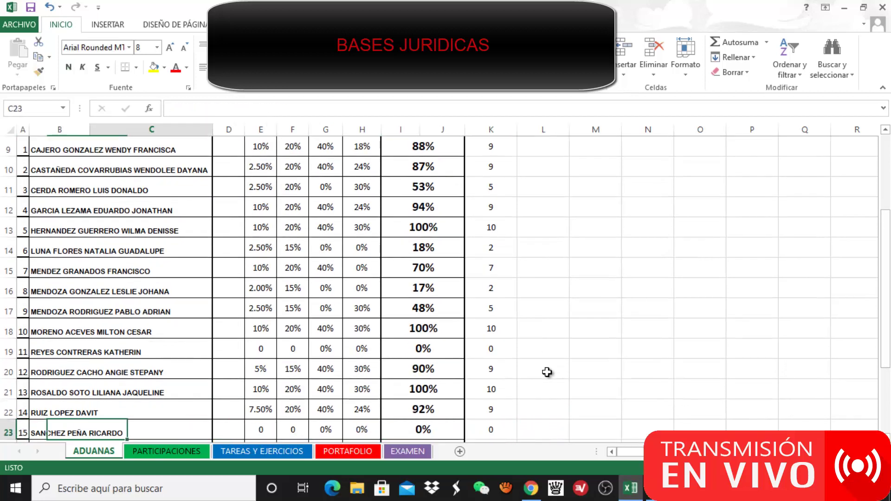
{"action": "key", "text": "Right"}
{"action": "key", "text": "Right"}
{"action": "key", "text": "Right"}
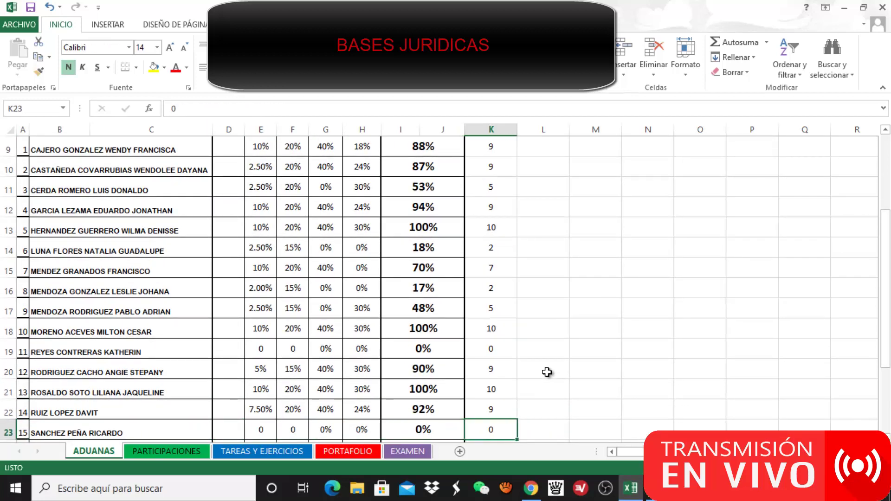
- Examine the partial scores and final grade of student number 16 across row 24
{"action": "key", "text": "Down"}
{"action": "key", "text": "Left"}
{"action": "key", "text": "Left"}
{"action": "key", "text": "Left"}
{"action": "key", "text": "Left"}
{"action": "key", "text": "Left"}
{"action": "key", "text": "Left"}
{"action": "key", "text": "Left"}
{"action": "key", "text": "Left"}
{"action": "key", "text": "Left"}
{"action": "key", "text": "Left"}
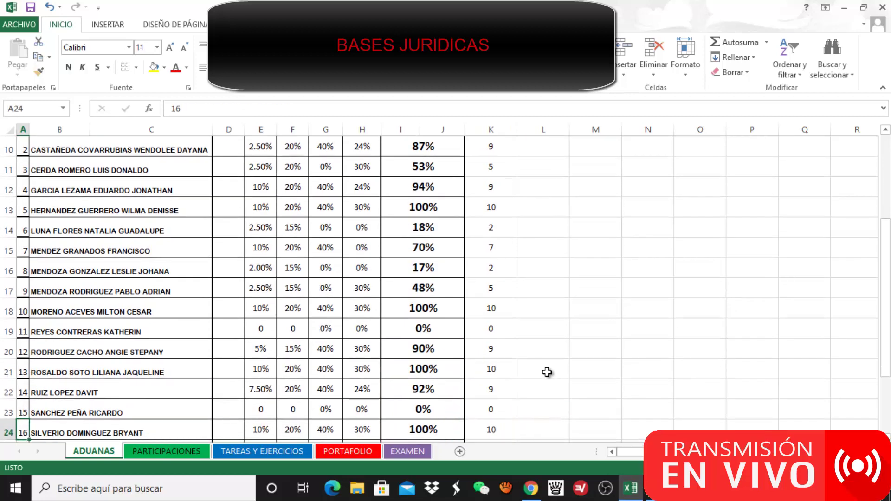
{"action": "key", "text": "Right"}
{"action": "key", "text": "Right"}
{"action": "key", "text": "Right"}
{"action": "key", "text": "Right"}
{"action": "key", "text": "Right"}
{"action": "key", "text": "Right"}
{"action": "key", "text": "Right"}
{"action": "key", "text": "Right"}
{"action": "key", "text": "Right"}
{"action": "key", "text": "Right"}
{"action": "key", "text": "Right"}
{"action": "key", "text": "Right"}
{"action": "key", "text": "Right"}
{"action": "key", "text": "Right"}
{"action": "key", "text": "Right"}
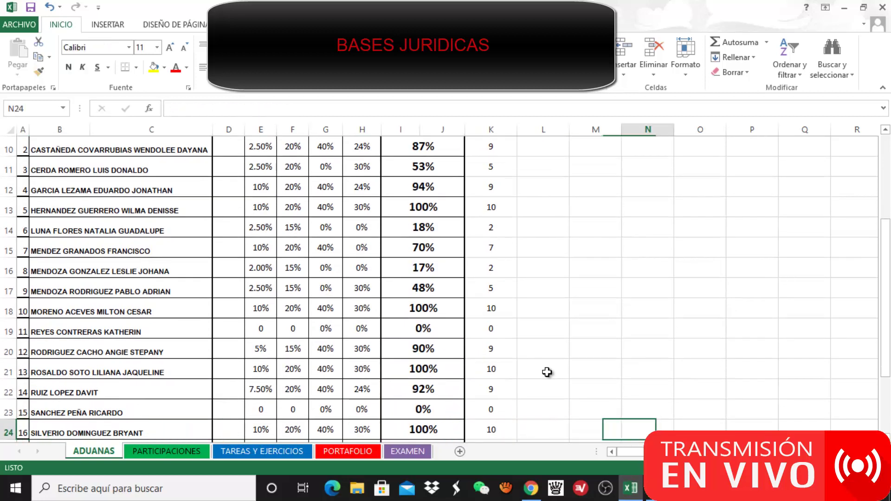
{"action": "key", "text": "Left"}
{"action": "key", "text": "Left"}
{"action": "key", "text": "Left"}
{"action": "key", "text": "Left"}
{"action": "key", "text": "Left"}
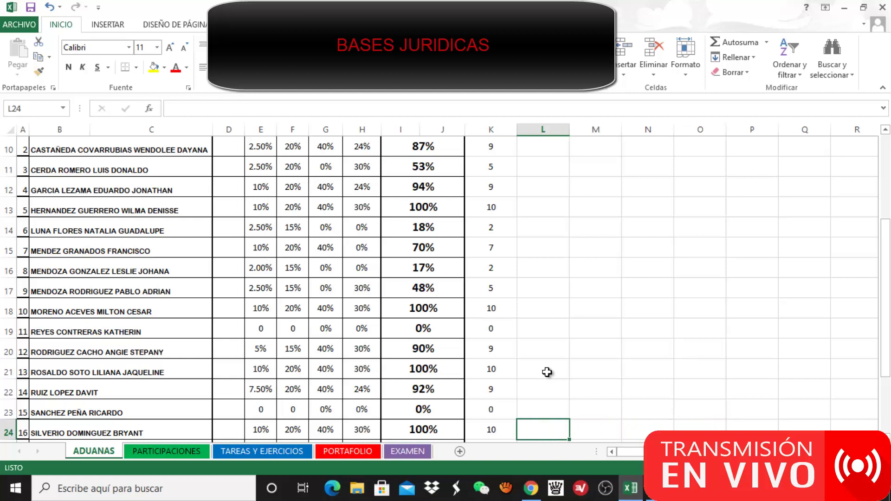
- Examine student number 17's row 25 from the name through the class work, homework and project scores
{"action": "key", "text": "Down"}
{"action": "key", "text": "Left"}
{"action": "key", "text": "Left"}
{"action": "key", "text": "Left"}
{"action": "key", "text": "Left"}
{"action": "key", "text": "Left"}
{"action": "key", "text": "Left"}
{"action": "key", "text": "Left"}
{"action": "key", "text": "Left"}
{"action": "key", "text": "Left"}
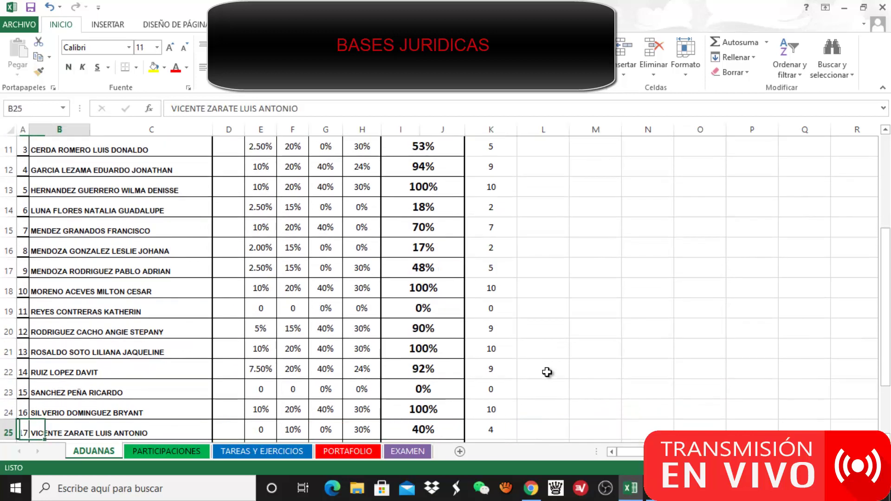
{"action": "key", "text": "Right"}
{"action": "key", "text": "Right"}
{"action": "key", "text": "Right"}
{"action": "key", "text": "Right"}
{"action": "key", "text": "Right"}
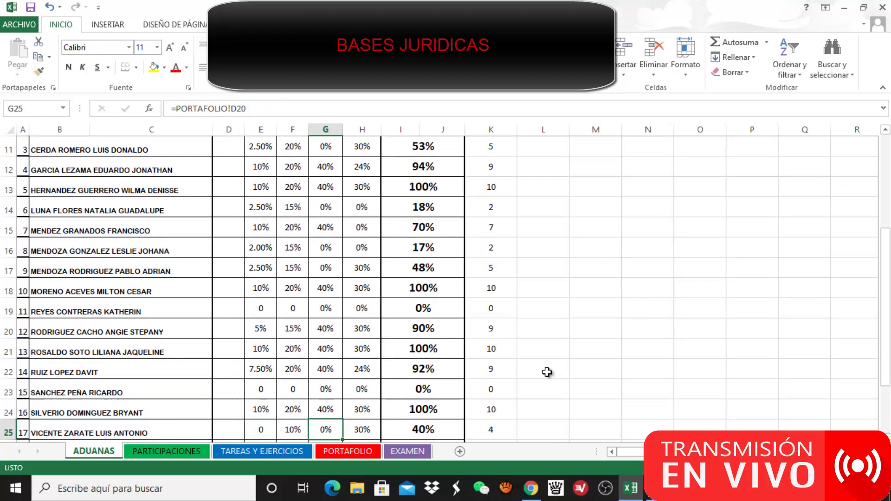
- Compare student number 17's homework, project, exam and class work scores in row 25, ending on class work
{"action": "key", "text": "Left"}
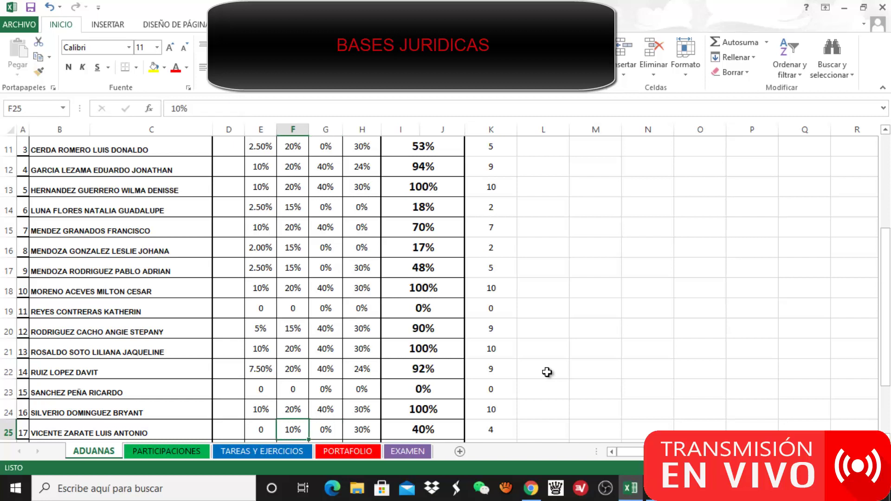
{"action": "key", "text": "Right"}
{"action": "key", "text": "Right"}
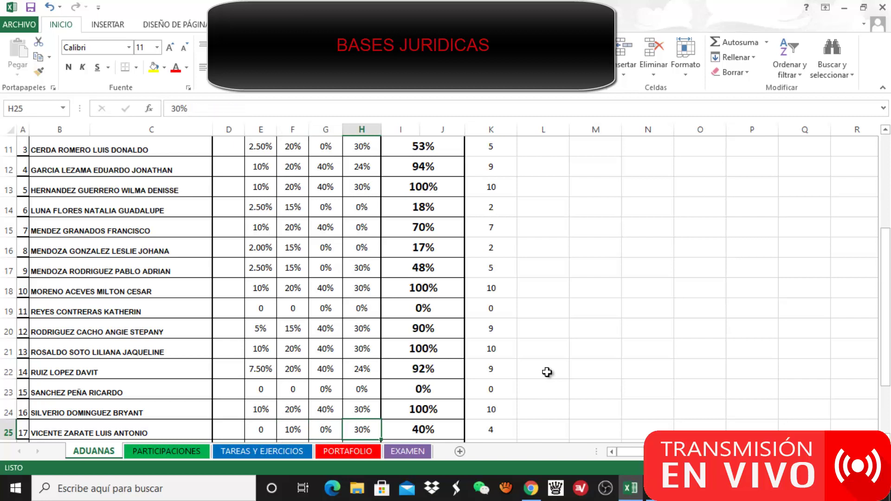
{"action": "key", "text": "Left"}
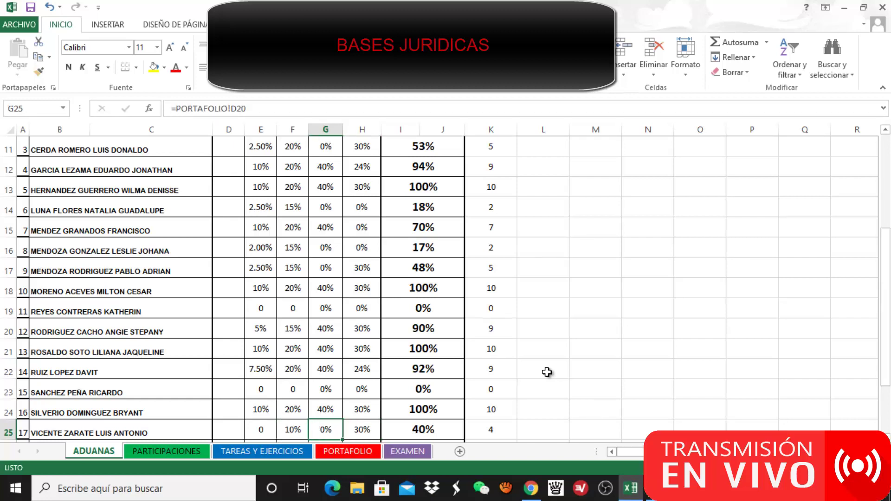
{"action": "key", "text": "Left"}
{"action": "key", "text": "Left"}
{"action": "key", "text": "Right"}
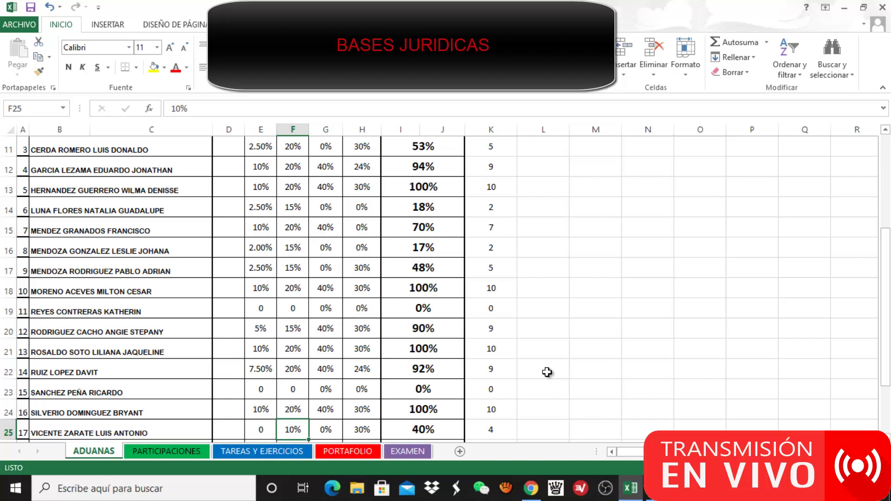
{"action": "key", "text": "Left"}
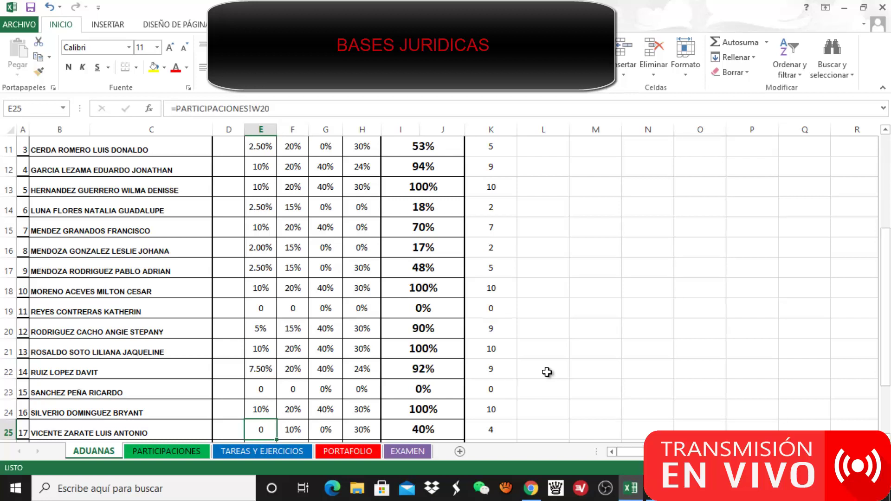
- Examine student number 17's remaining scores, total percentage and final grade in row 25
{"action": "key", "text": "Right"}
{"action": "key", "text": "Right"}
{"action": "key", "text": "Right"}
{"action": "key", "text": "Right"}
{"action": "key", "text": "Right"}
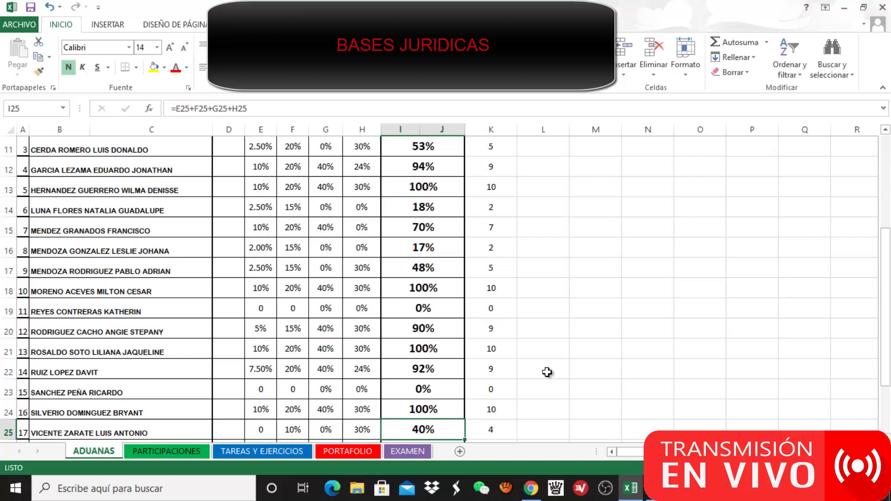
{"action": "key", "text": "Right"}
- Examine student number 18's partial scores, total percentage and final grade across row 26
{"action": "key", "text": "Down"}
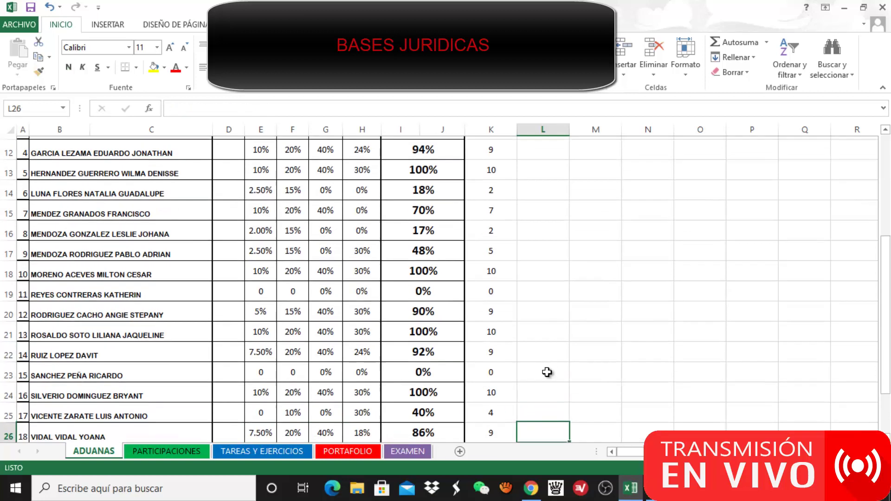
{"action": "key", "text": "Left"}
{"action": "key", "text": "Left"}
{"action": "key", "text": "Left"}
{"action": "key", "text": "Left"}
{"action": "key", "text": "Left"}
{"action": "key", "text": "Left"}
{"action": "key", "text": "Left"}
{"action": "key", "text": "Left"}
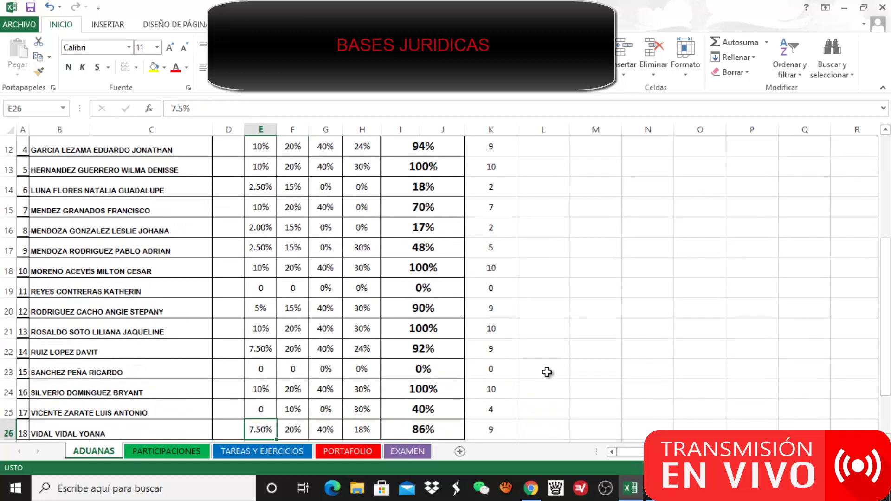
{"action": "key", "text": "Right"}
{"action": "key", "text": "Right"}
{"action": "key", "text": "Right"}
{"action": "key", "text": "Right"}
{"action": "key", "text": "Right"}
{"action": "key", "text": "Right"}
{"action": "key", "text": "Right"}
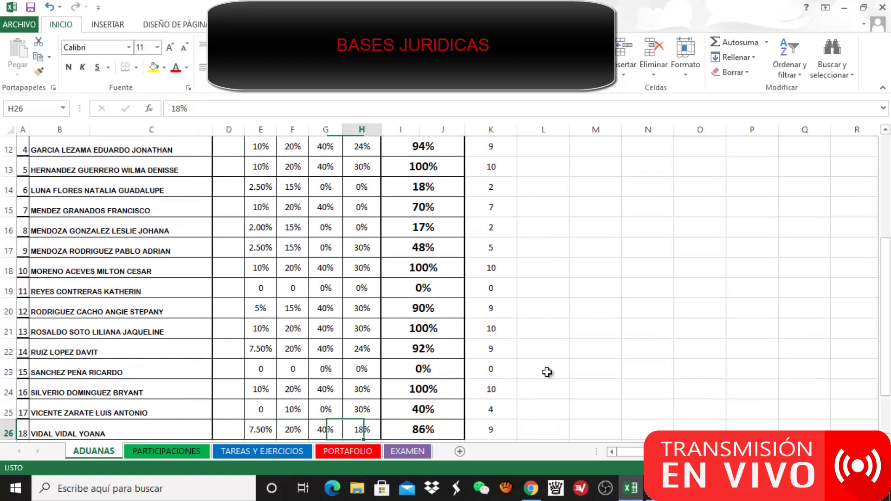
{"action": "key", "text": "Right"}
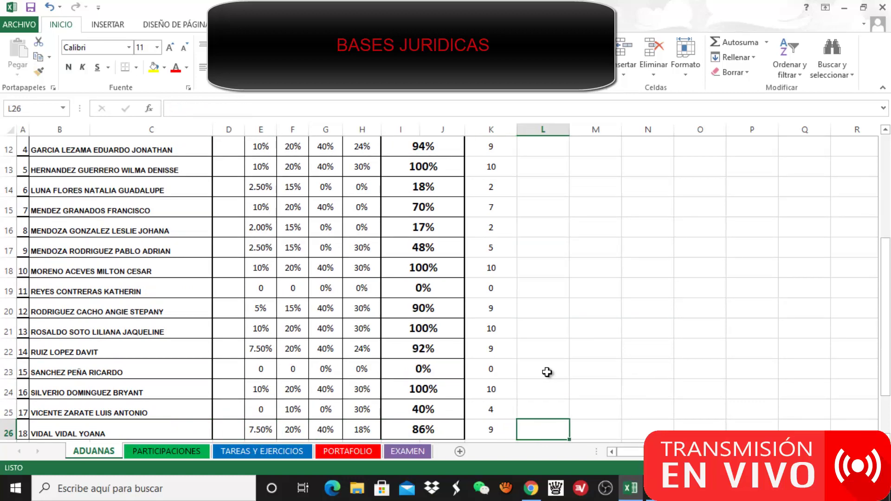
- Review the rounded final grades of the last students in column K, from row 26 back up to row 22
{"action": "key", "text": "Down"}
{"action": "key", "text": "Up"}
{"action": "key", "text": "Up"}
{"action": "key", "text": "Up"}
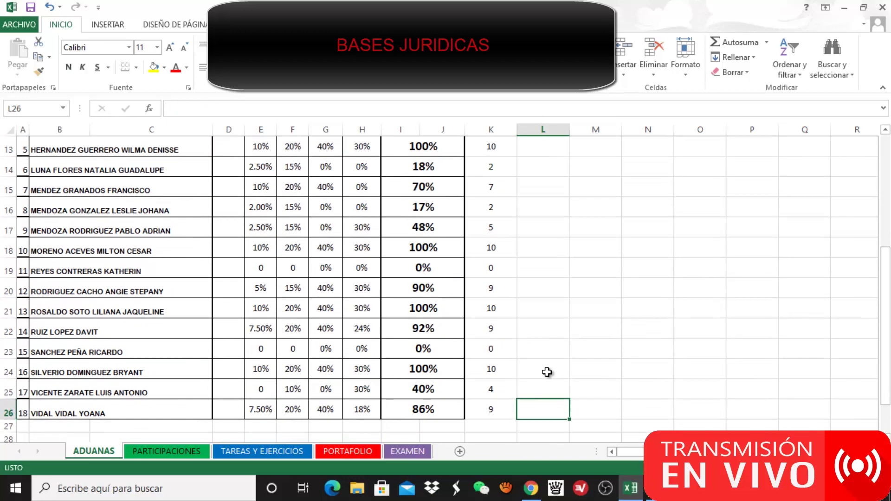
{"action": "key", "text": "Left"}
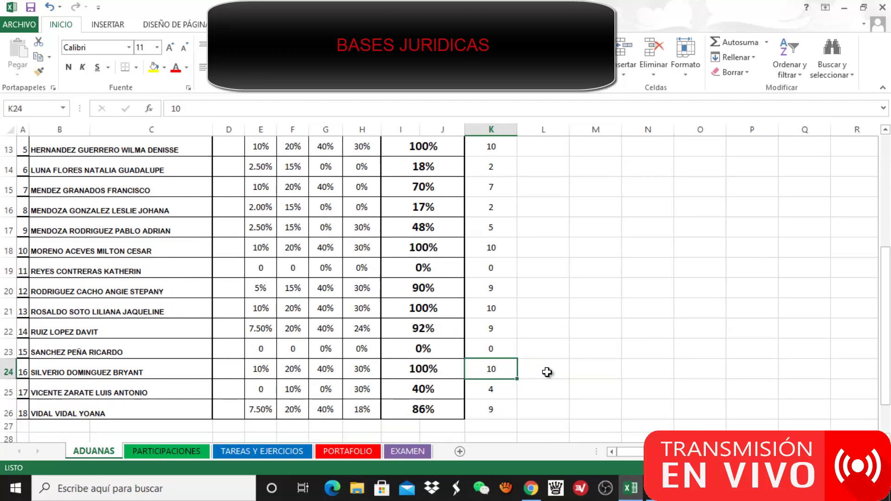
{"action": "key", "text": "Down"}
{"action": "key", "text": "Down"}
{"action": "key", "text": "Up"}
{"action": "key", "text": "Up"}
{"action": "key", "text": "Up"}
{"action": "key", "text": "Up"}
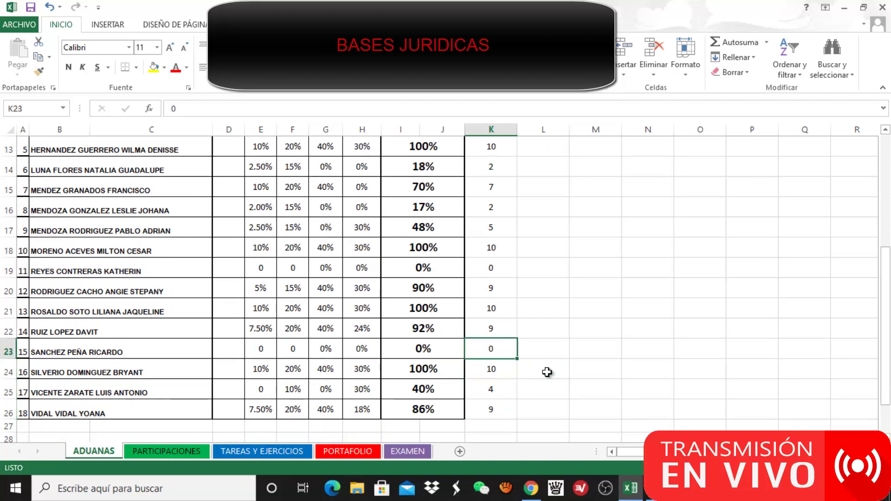
- Compare student number 14's total percentage with the rounded final grade in row 22
{"action": "key", "text": "Left"}
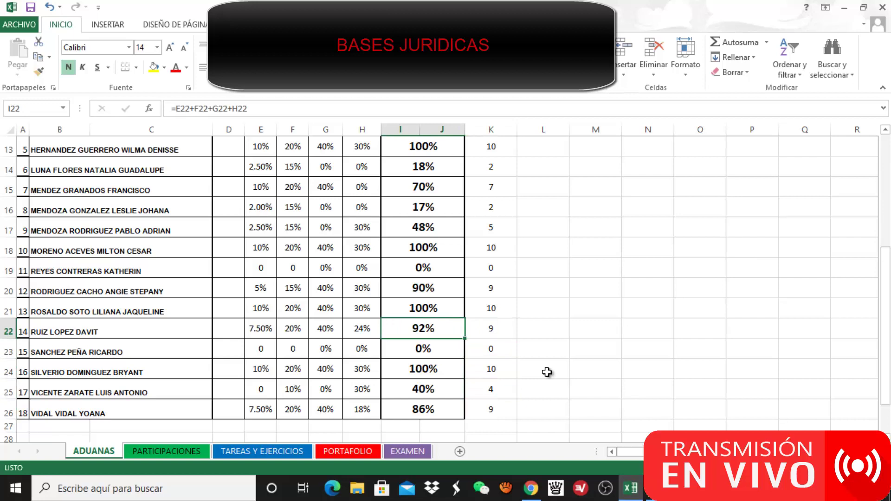
{"action": "key", "text": "Right"}
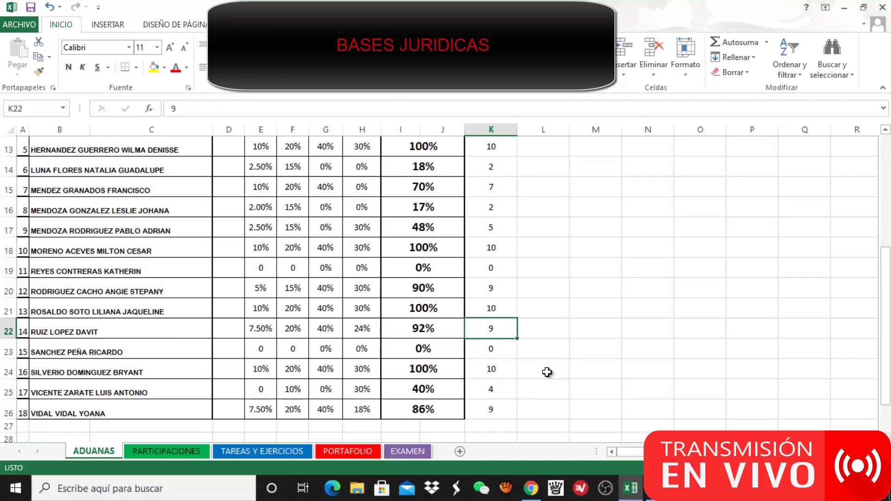
{"action": "key", "text": "Up"}
{"action": "key", "text": "Up"}
{"action": "key", "text": "Down"}
{"action": "key", "text": "Down"}
{"action": "key", "text": "Left"}
{"action": "key", "text": "Right"}
{"action": "key", "text": "Right"}
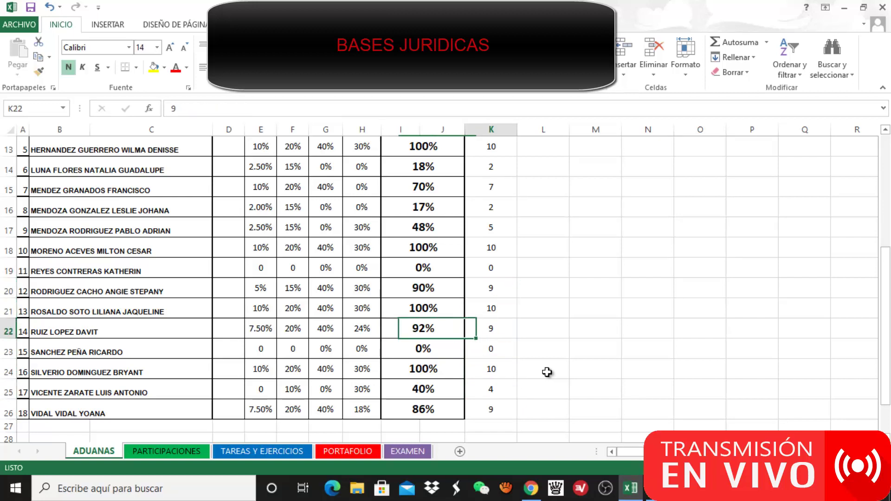
- Review the grade list upward from row 22 to the first student in row 9
{"action": "key", "text": "Up"}
{"action": "key", "text": "Up"}
{"action": "key", "text": "Up"}
{"action": "key", "text": "Up"}
{"action": "key", "text": "Up"}
{"action": "key", "text": "Up"}
{"action": "key", "text": "Up"}
{"action": "key", "text": "Up"}
{"action": "key", "text": "Up"}
{"action": "key", "text": "Up"}
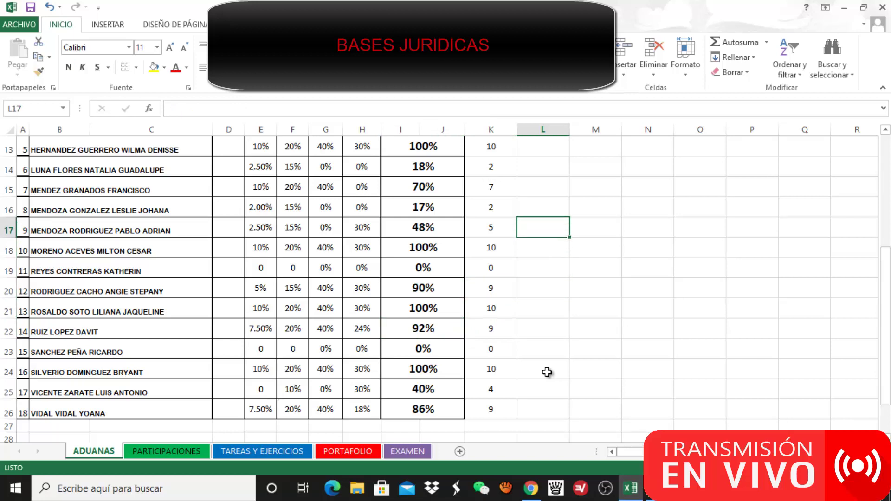
{"action": "key", "text": "Up"}
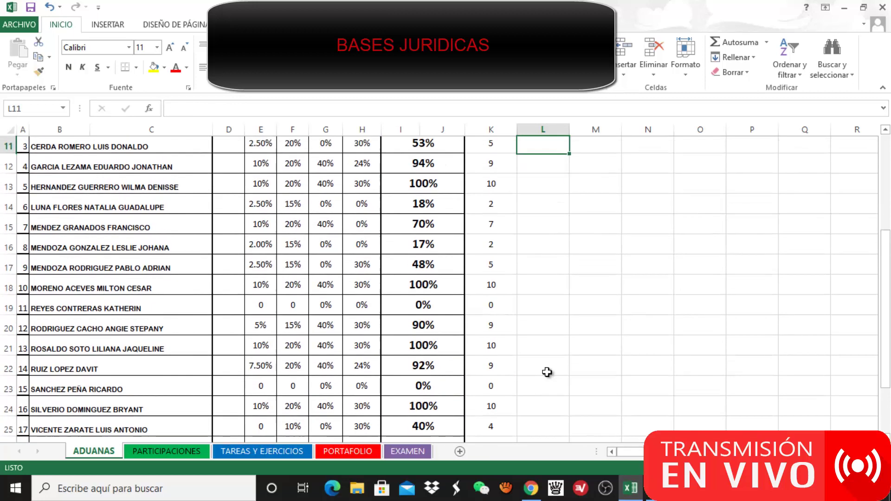
{"action": "key", "text": "Down"}
{"action": "key", "text": "Down"}
{"action": "key", "text": "Up"}
{"action": "key", "text": "Up"}
{"action": "key", "text": "Up"}
{"action": "key", "text": "Up"}
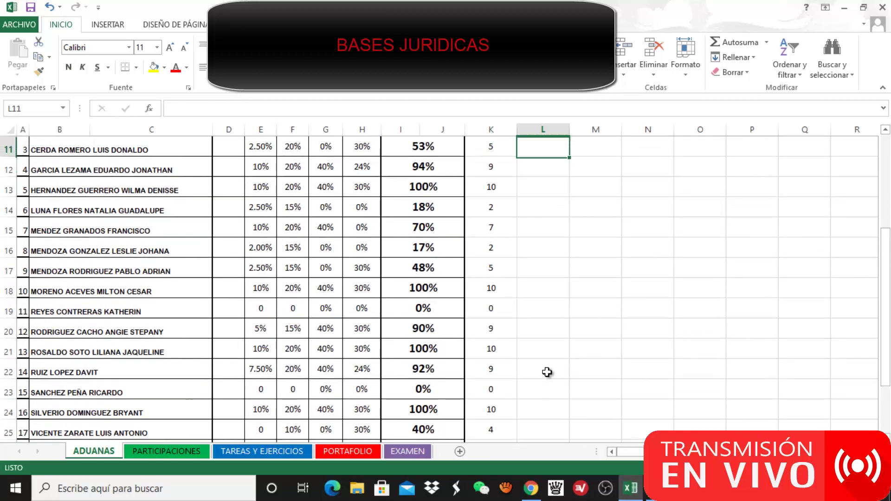
{"action": "key", "text": "Down"}
{"action": "key", "text": "Up"}
{"action": "key", "text": "Up"}
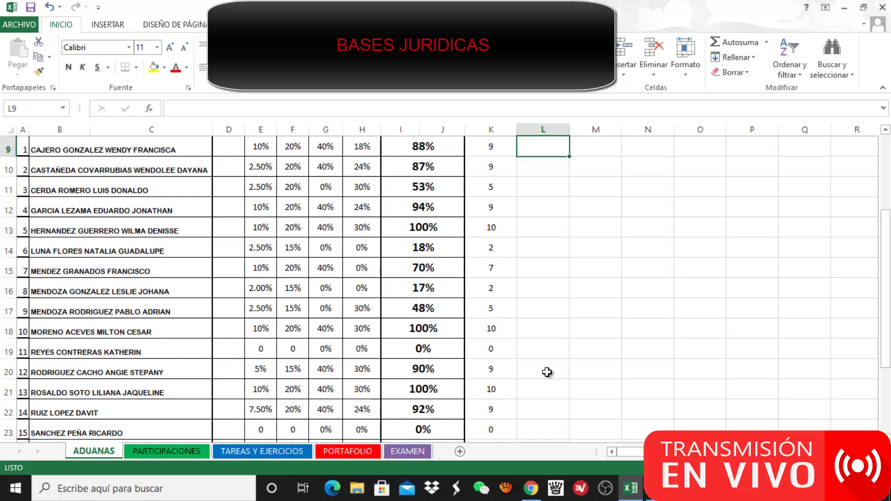